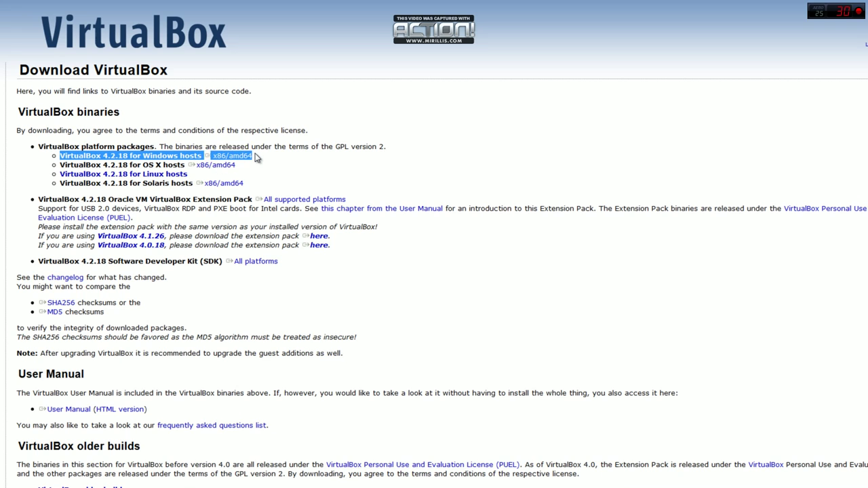
# Download the VirtualBox 4.2.18 installer for Windows x86/amd64 hosts to the desktop
pyautogui.click(353, 93)
pyautogui.click(245, 158)
pyautogui.click(459, 163)
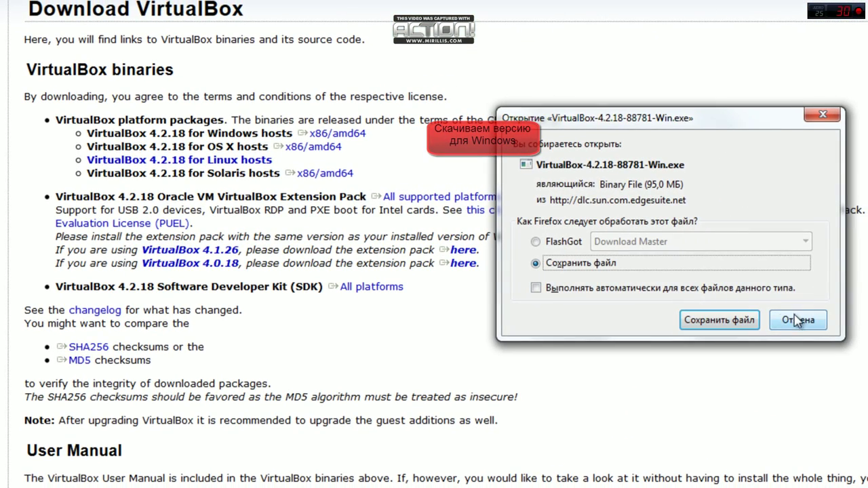
pyautogui.click(798, 319)
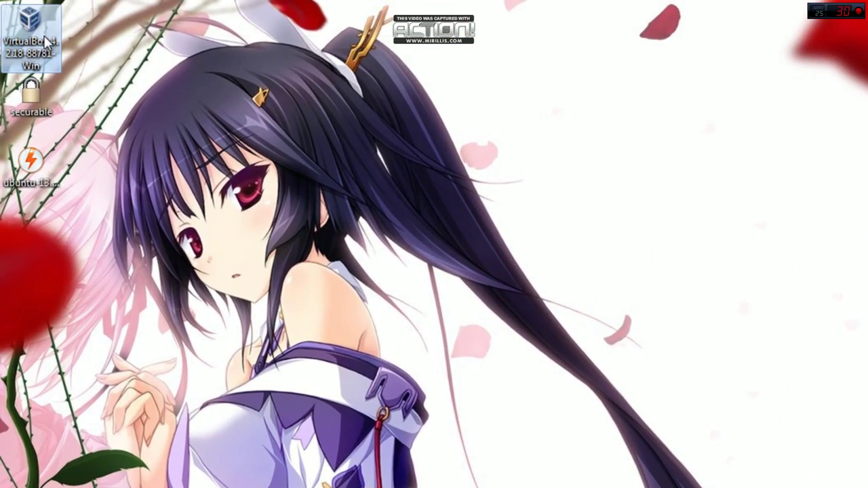
# Install VirtualBox 4.2.18 with default features and shortcuts, accepting the network warning, then launch it
pyautogui.rightClick(44, 42)
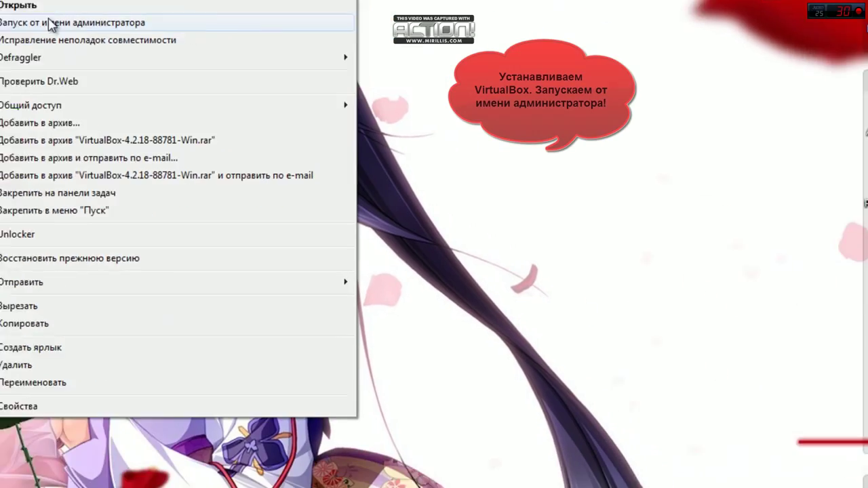
pyautogui.click(120, 61)
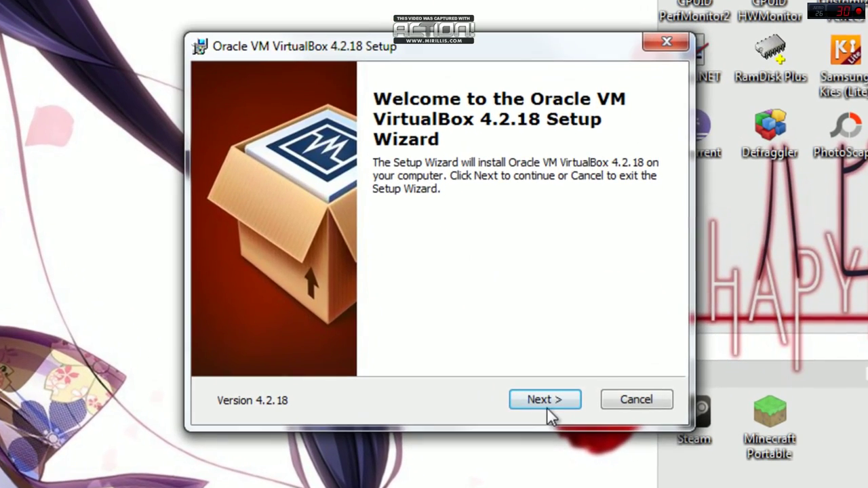
pyautogui.click(553, 391)
pyautogui.click(555, 399)
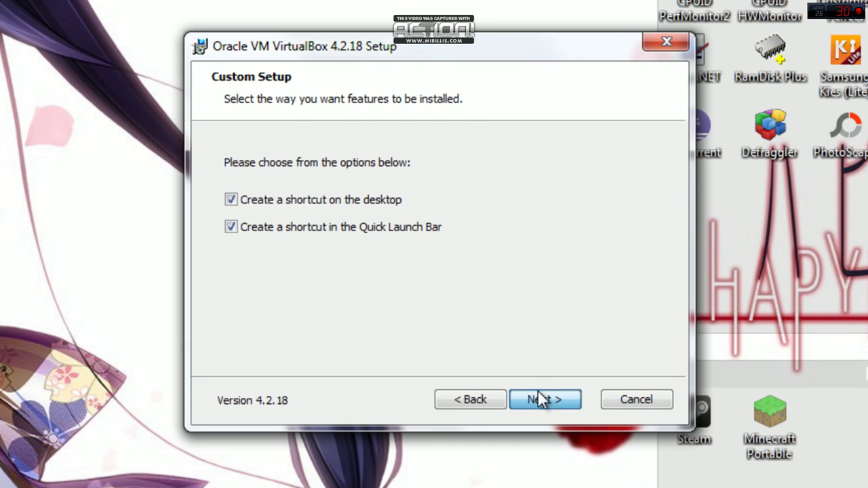
pyautogui.click(541, 399)
pyautogui.click(546, 399)
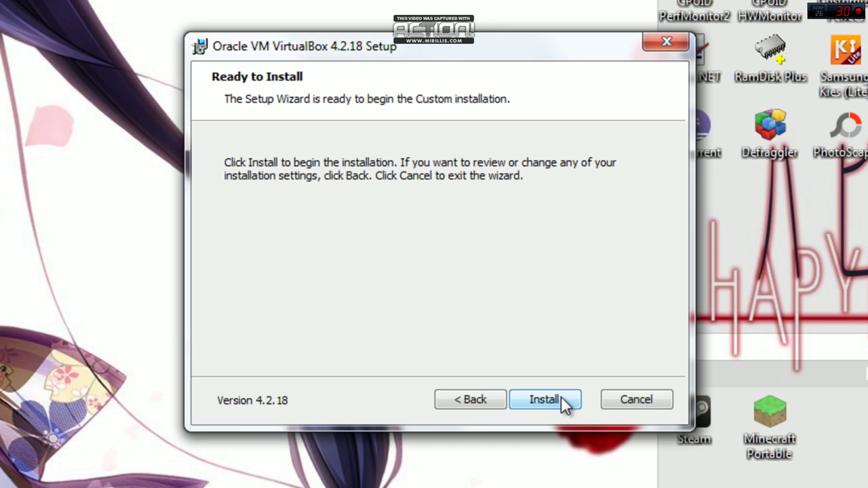
pyautogui.click(557, 399)
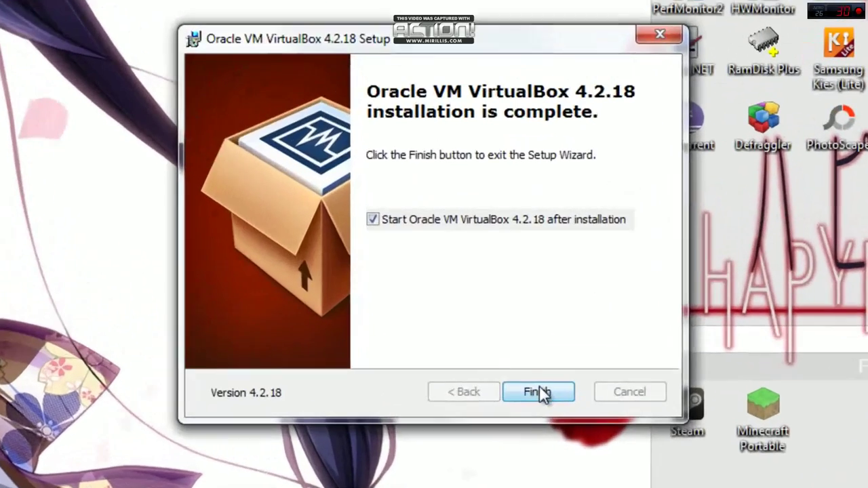
pyautogui.click(497, 333)
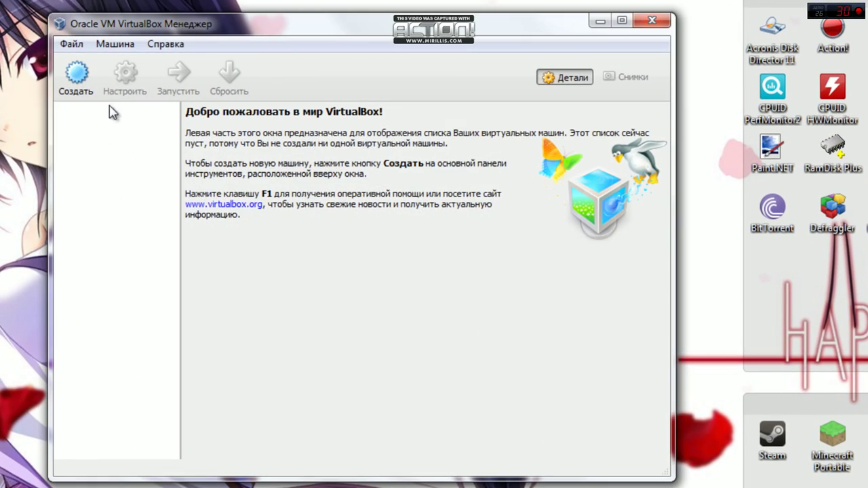
# Start a new virtual machine named VirtualPC with type Linux and version Ubuntu (64 bit)
pyautogui.click(77, 78)
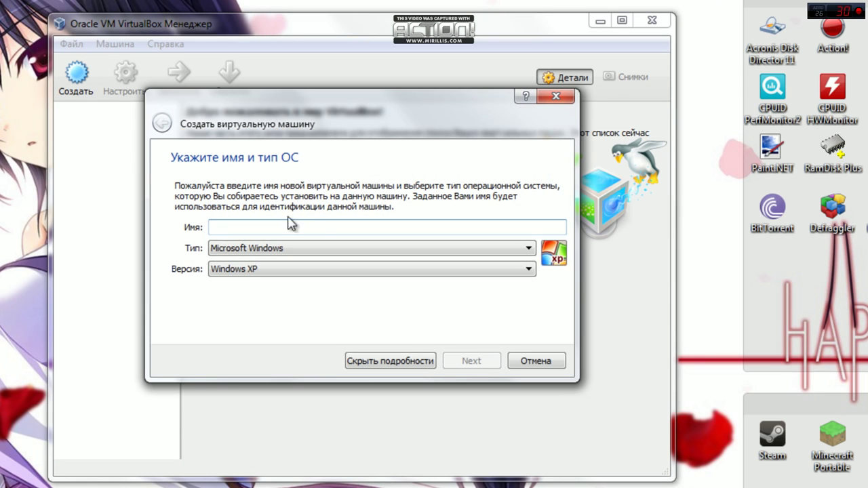
pyautogui.moveTo(392, 129); pyautogui.dragTo(511, 166)
pyautogui.click(501, 288)
pyautogui.click(434, 306)
pyautogui.click(644, 311)
pyautogui.moveTo(649, 382)
pyautogui.mouseDown()
pyautogui.moveTo(648, 401)
pyautogui.moveTo(646, 363)
pyautogui.moveTo(660, 347)
pyautogui.moveTo(662, 407)
pyautogui.mouseUp()
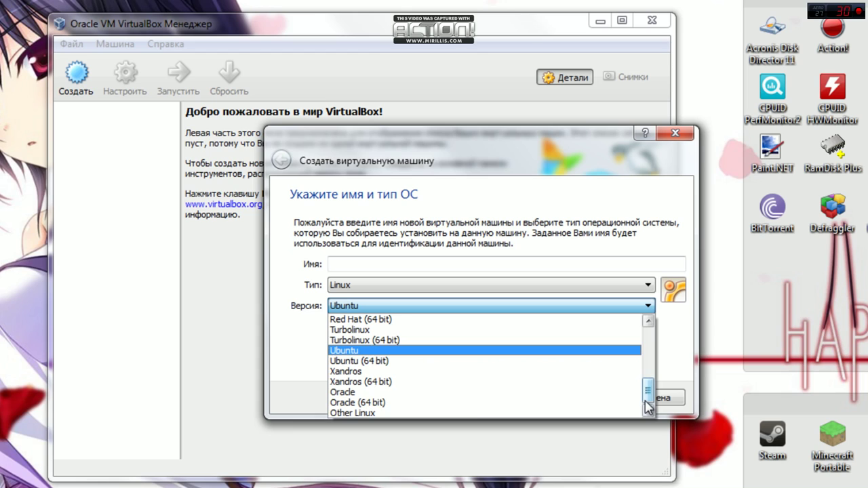
pyautogui.click(434, 361)
pyautogui.click(399, 266)
pyautogui.write('Мш')
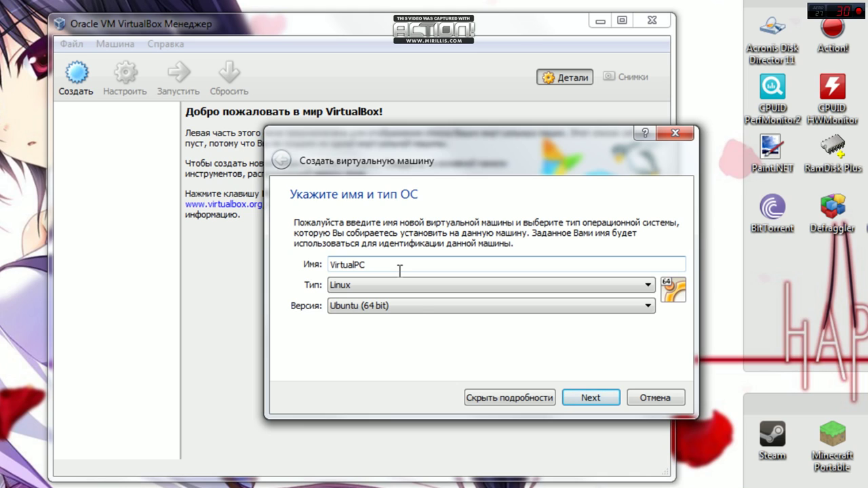
# Give VirtualPC 1024 MB RAM and a new dynamically allocated 8 GB VDI disk
pyautogui.click(589, 398)
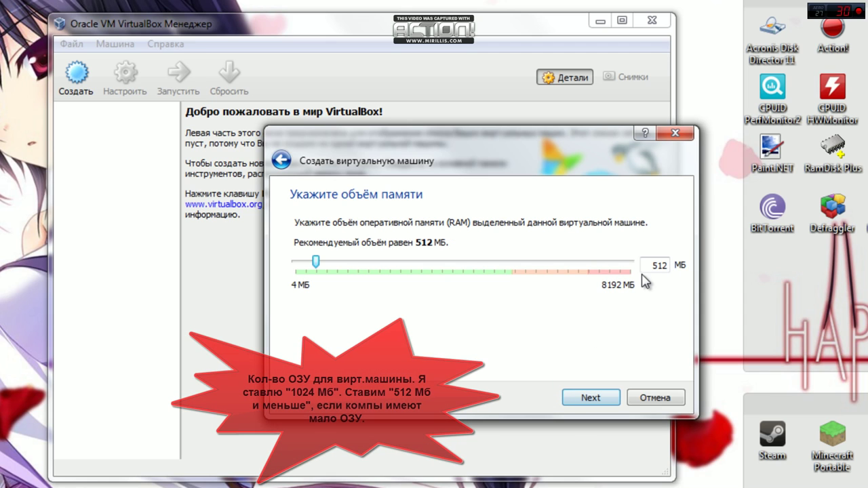
pyautogui.moveTo(314, 263); pyautogui.dragTo(337, 265)
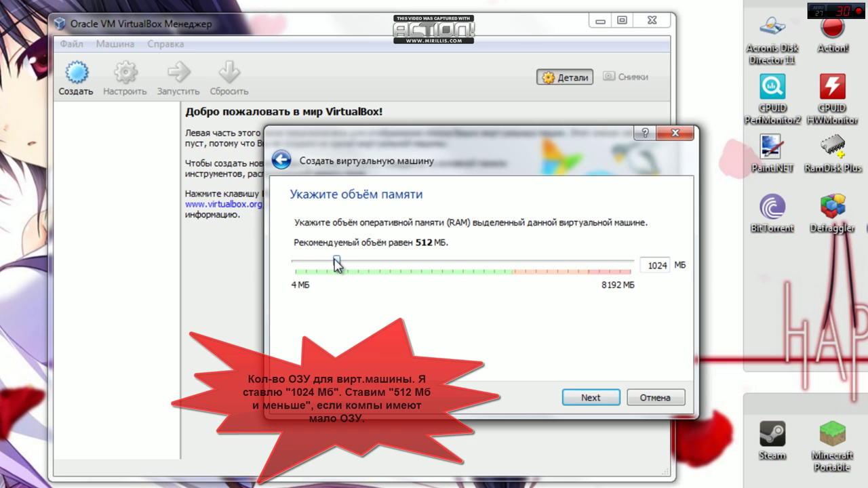
pyautogui.click(587, 398)
pyautogui.click(589, 398)
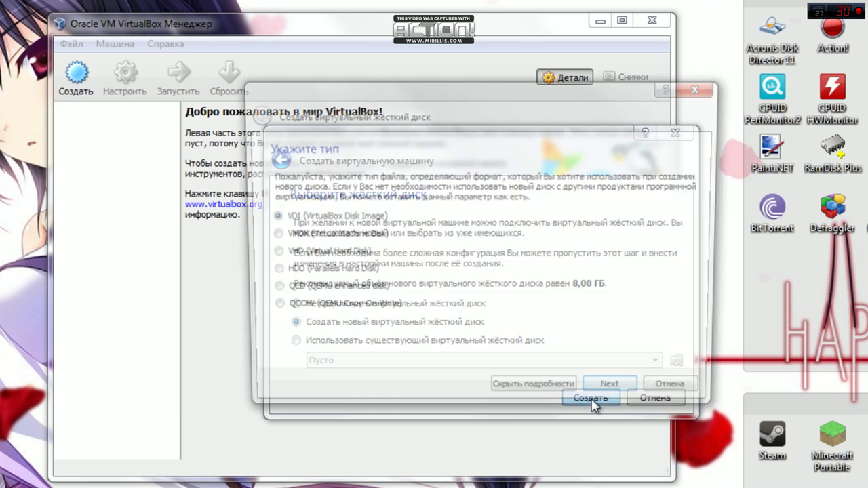
pyautogui.click(618, 396)
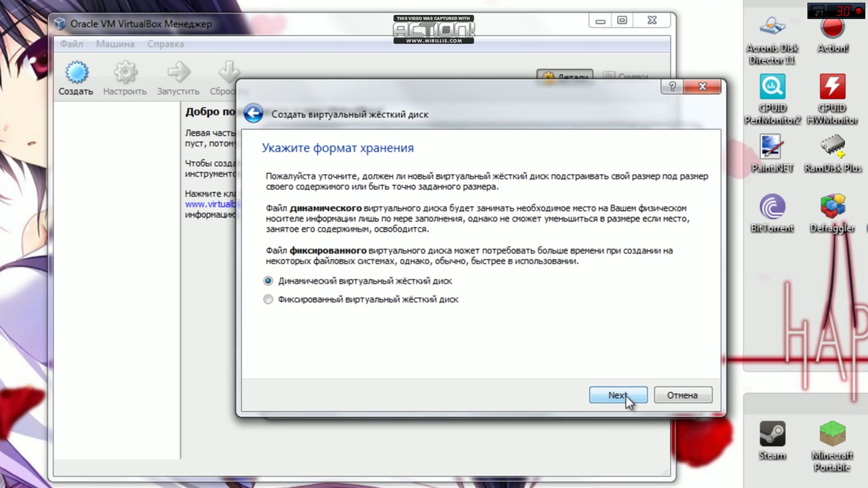
pyautogui.click(617, 396)
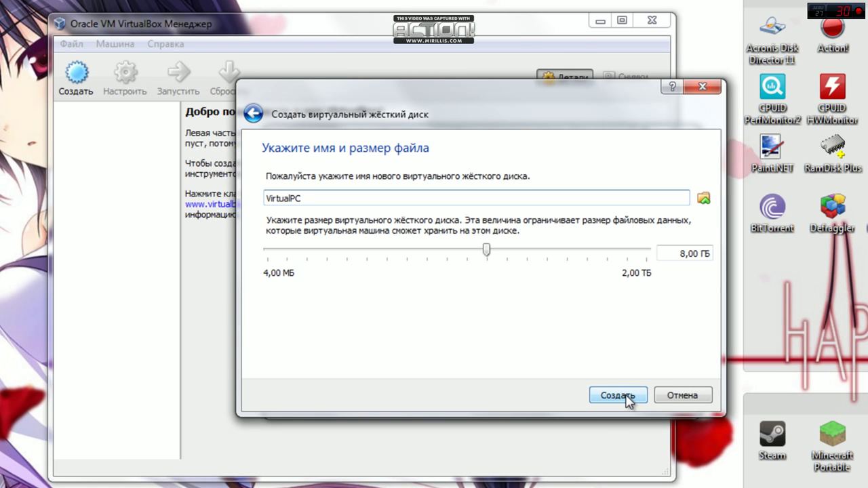
pyautogui.click(620, 396)
pyautogui.click(590, 397)
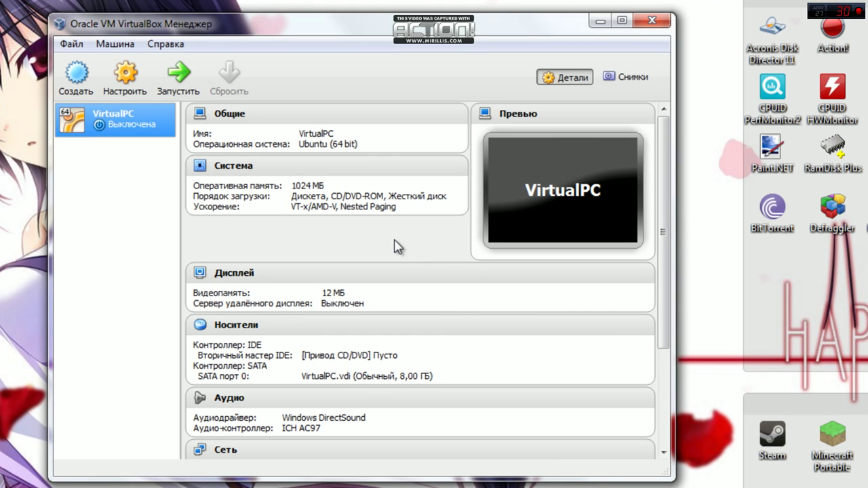
# Set VirtualPC to 4 processors with VT-x/AMD-V acceleration kept on, save, and minimize the manager
pyautogui.click(127, 74)
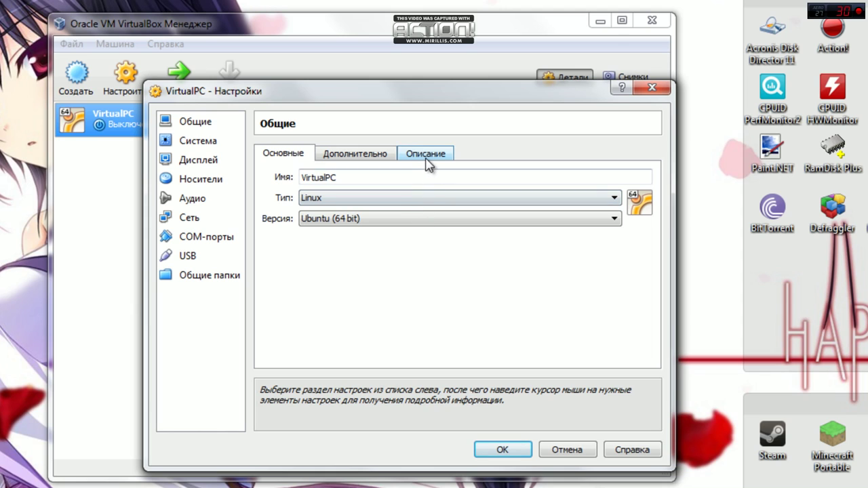
pyautogui.click(226, 151)
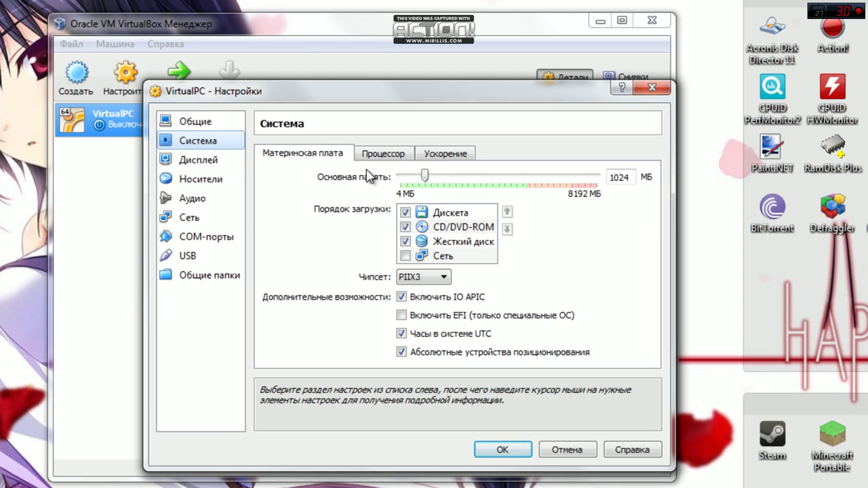
pyautogui.click(398, 154)
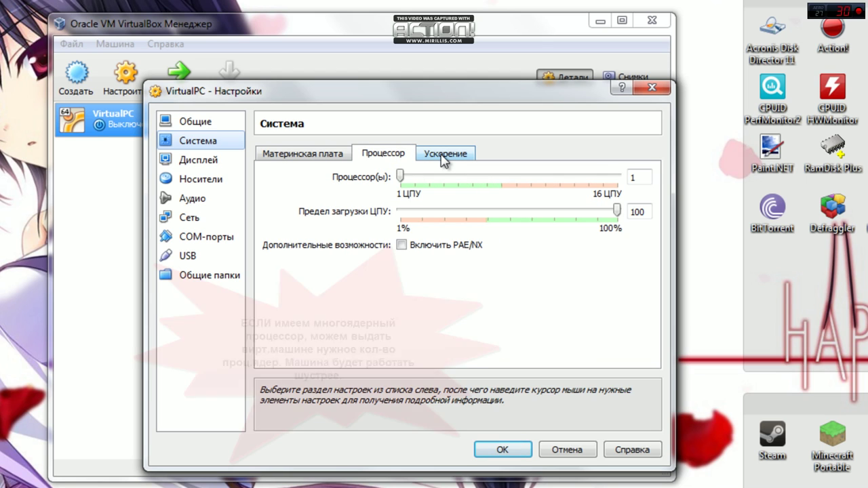
pyautogui.moveTo(400, 178)
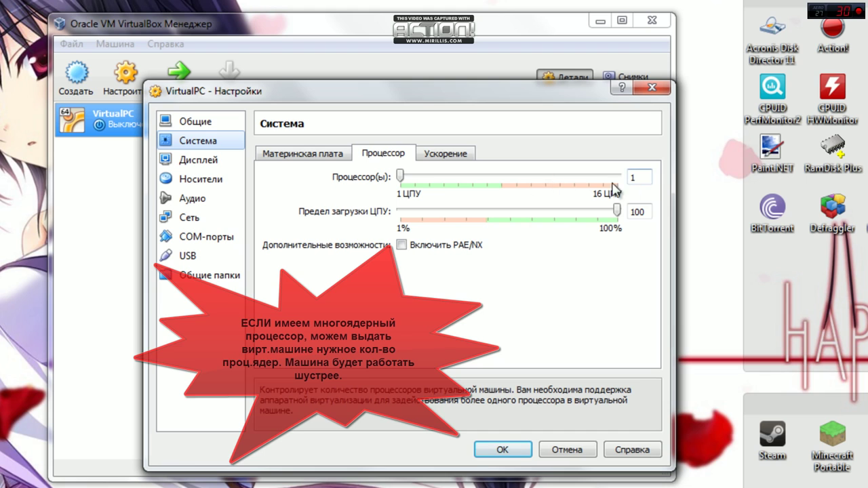
pyautogui.moveTo(401, 176); pyautogui.dragTo(442, 178)
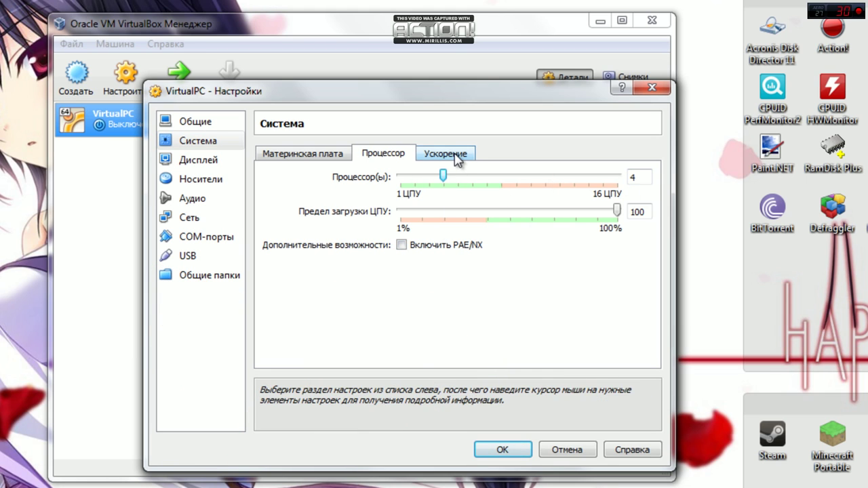
pyautogui.click(455, 156)
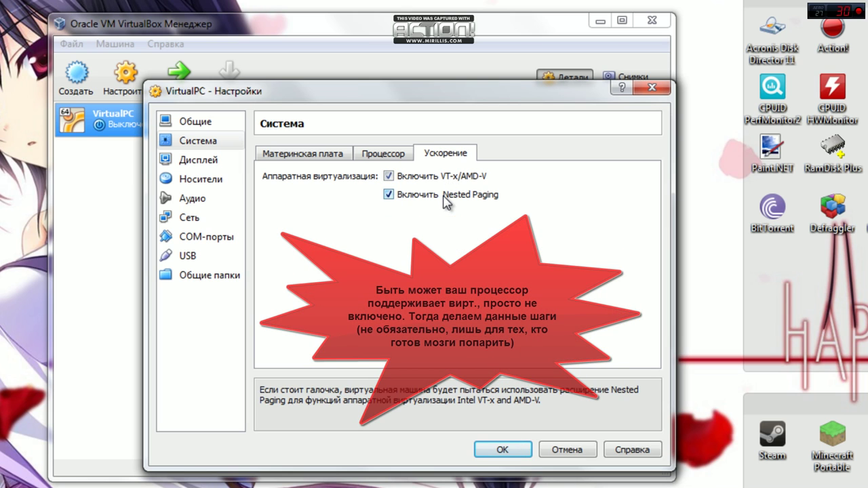
pyautogui.click(502, 449)
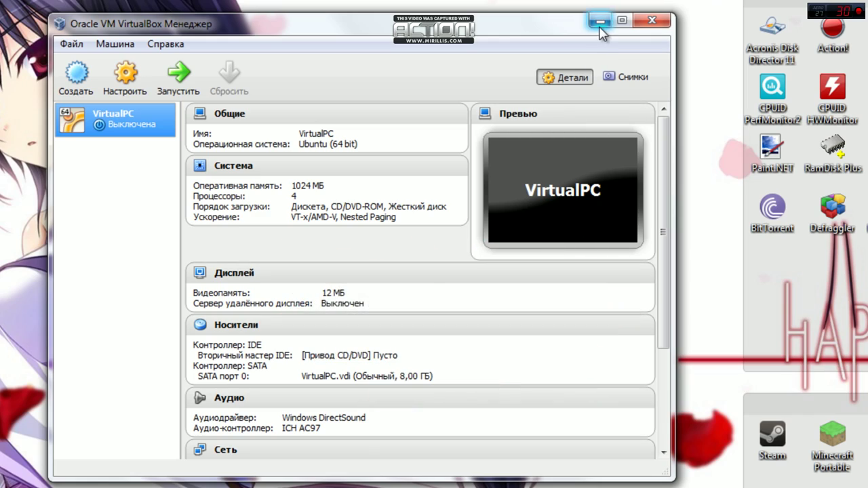
pyautogui.click(600, 25)
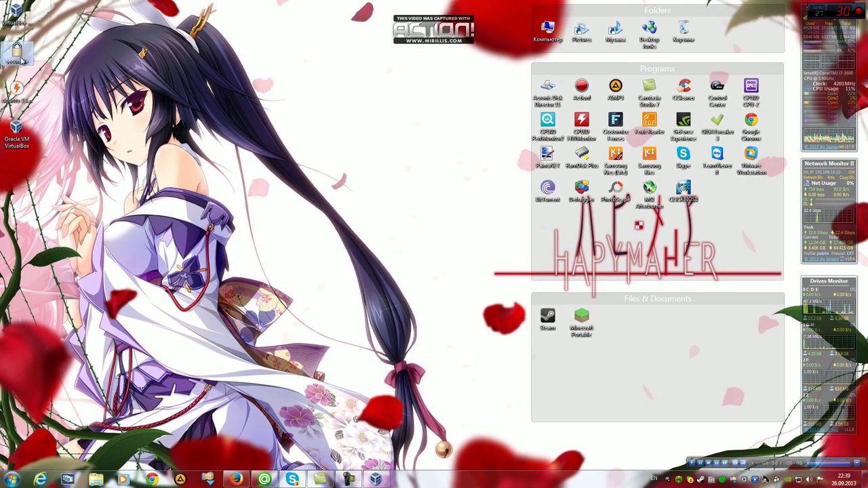
# Download securable.exe from the GRC SecurAble page in Firefox
pyautogui.click(235, 479)
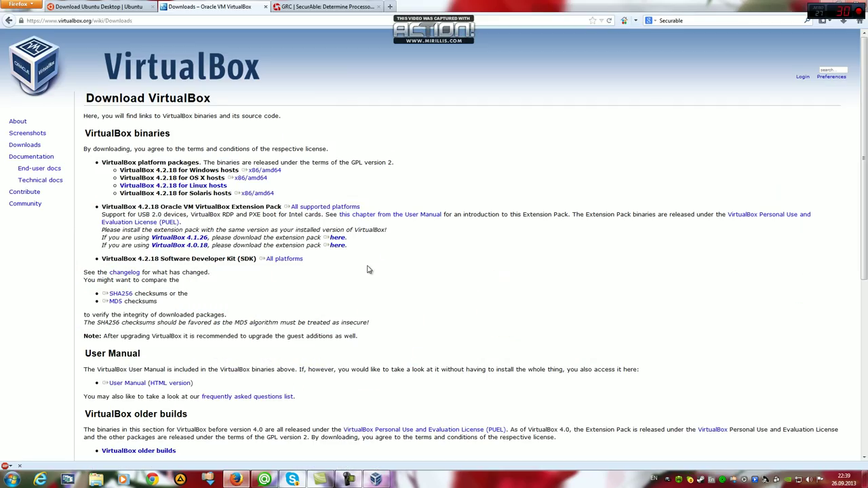
pyautogui.click(316, 8)
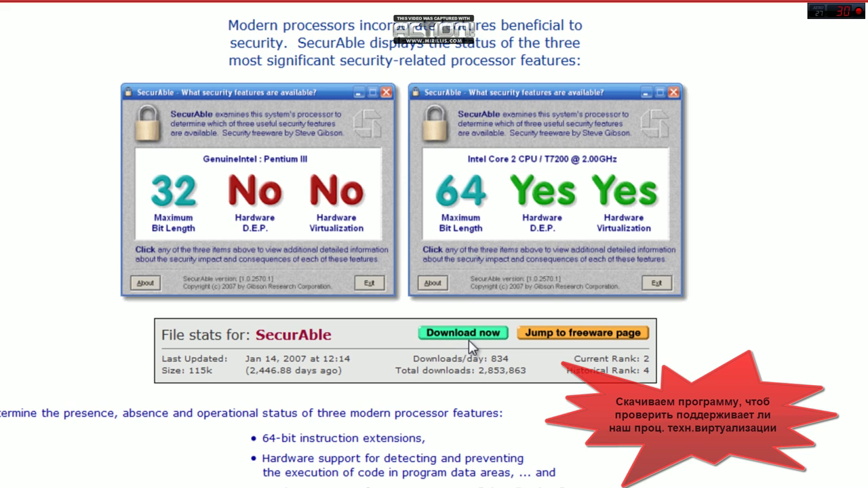
pyautogui.click(459, 333)
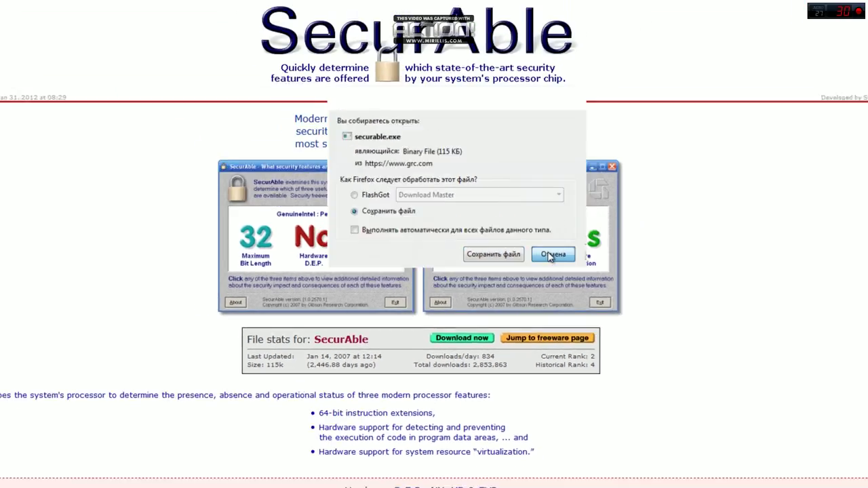
pyautogui.click(592, 216)
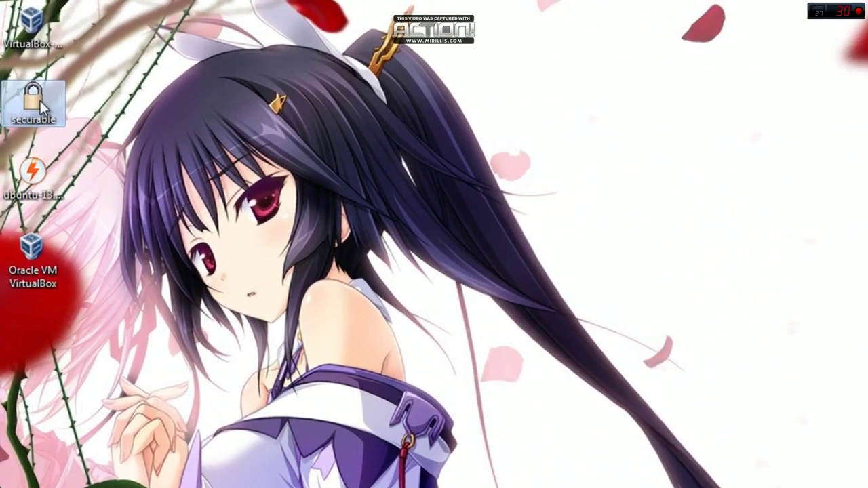
# Run SecurAble, confirm Hardware Virtualization reads Yes, and exit it
pyautogui.doubleClick(35, 101)
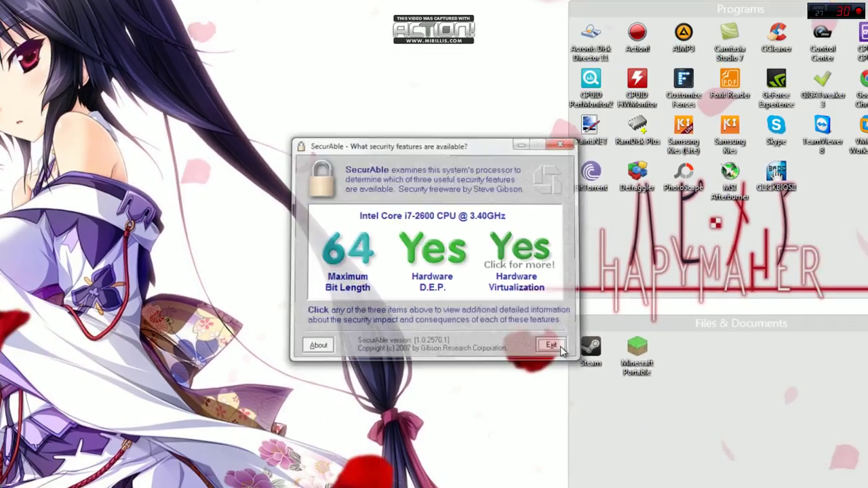
pyautogui.click(678, 455)
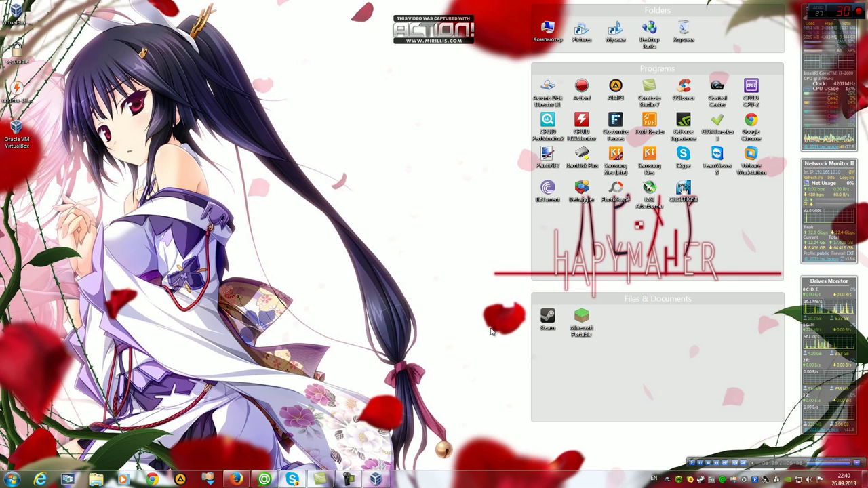
# Open MSI Control Center from the system tray and launch Click BIOS II
pyautogui.rightClick(669, 481)
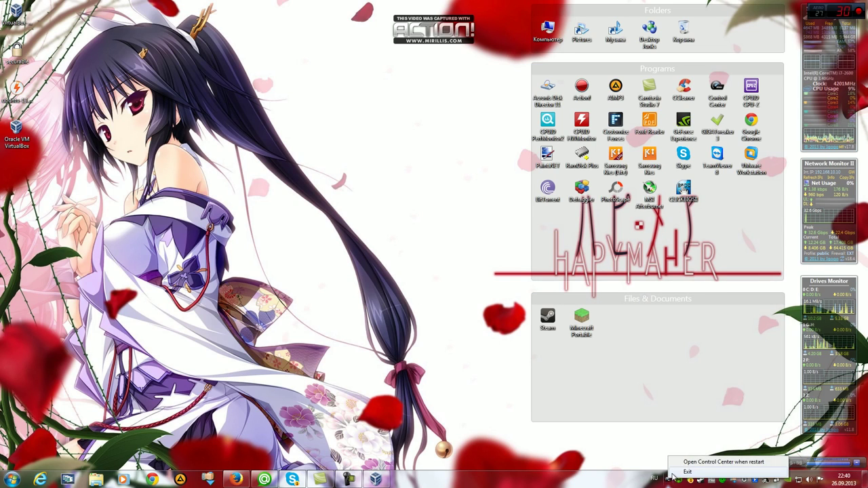
pyautogui.click(686, 470)
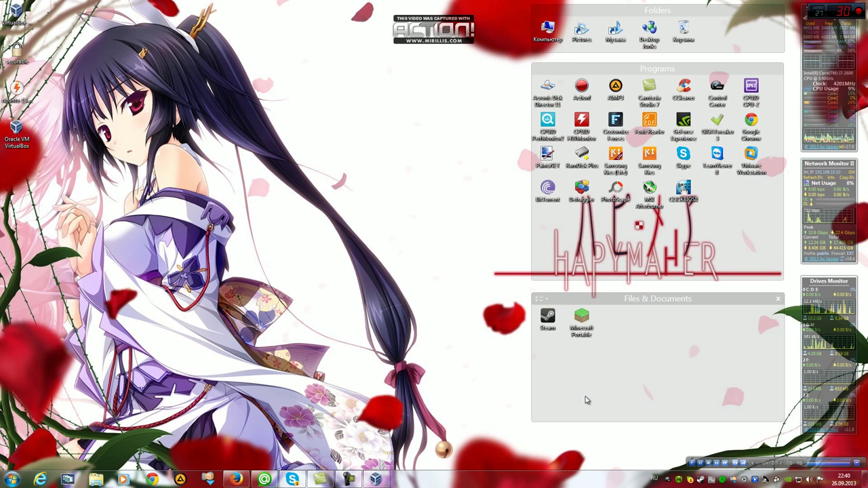
pyautogui.click(673, 479)
pyautogui.click(633, 32)
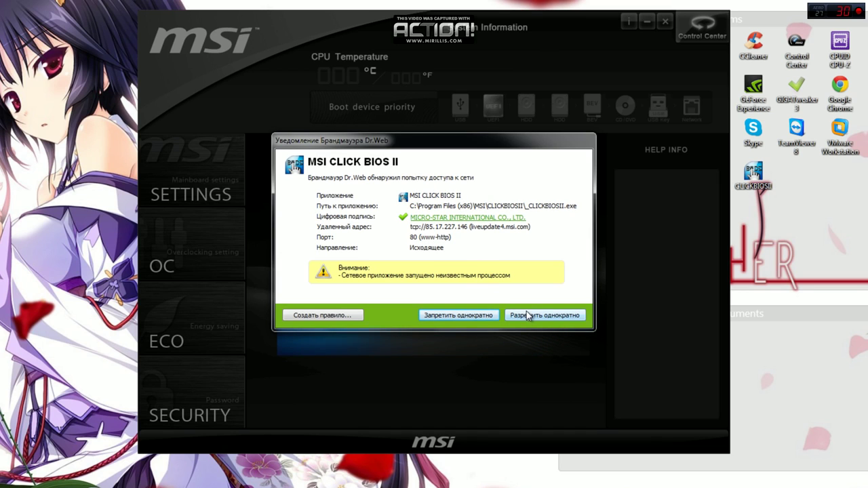
# Allow Click BIOS II network access once, verify Intel Virtualization Tech is Enabled under CPU Features, then close it
pyautogui.click(527, 315)
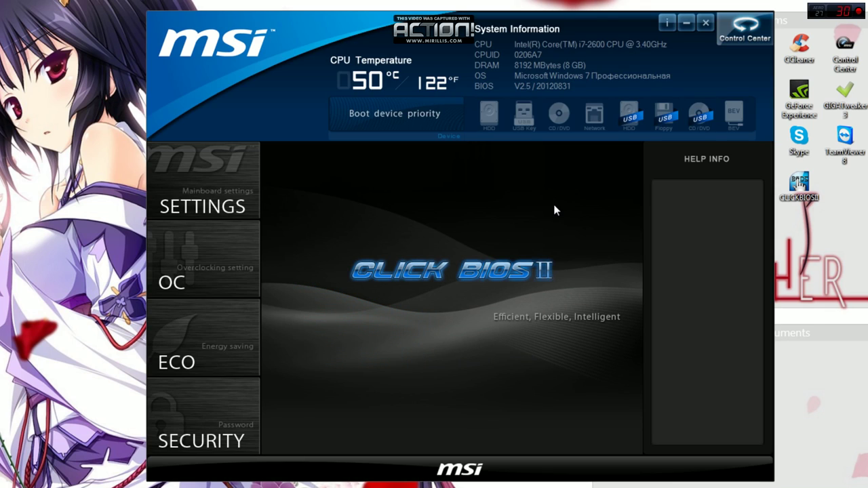
pyautogui.click(233, 260)
pyautogui.scroll(-4, 475, 269)
pyautogui.scroll(4, 476, 271)
pyautogui.scroll(-5, 553, 205)
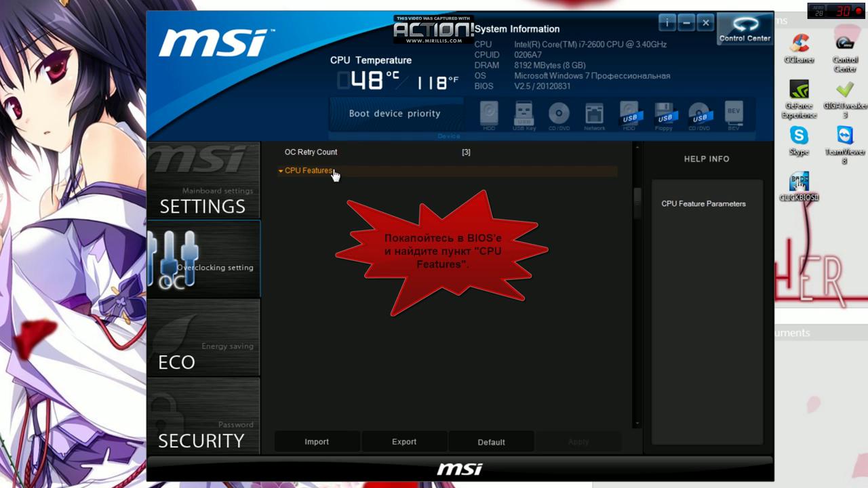
pyautogui.click(302, 174)
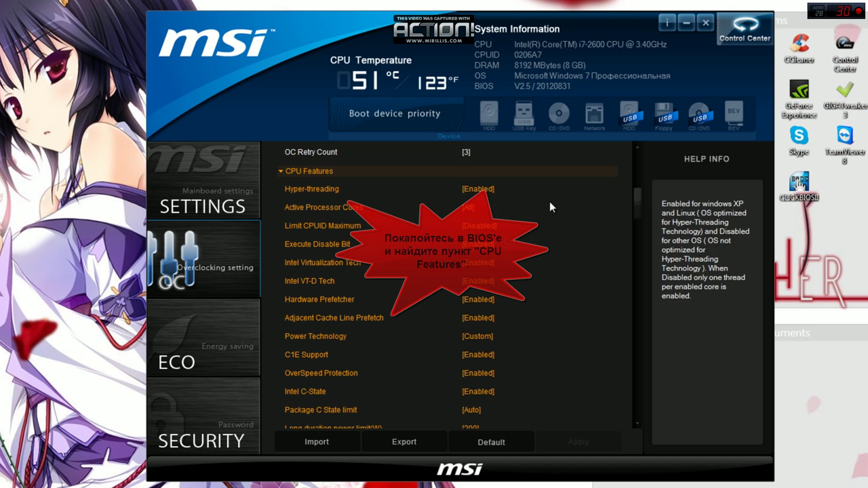
pyautogui.scroll(-3, 542, 206)
pyautogui.scroll(2, 339, 178)
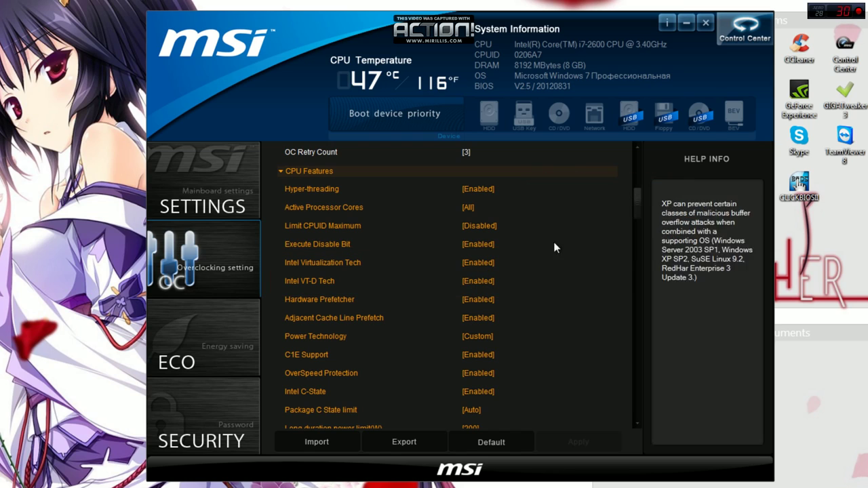
pyautogui.click(704, 23)
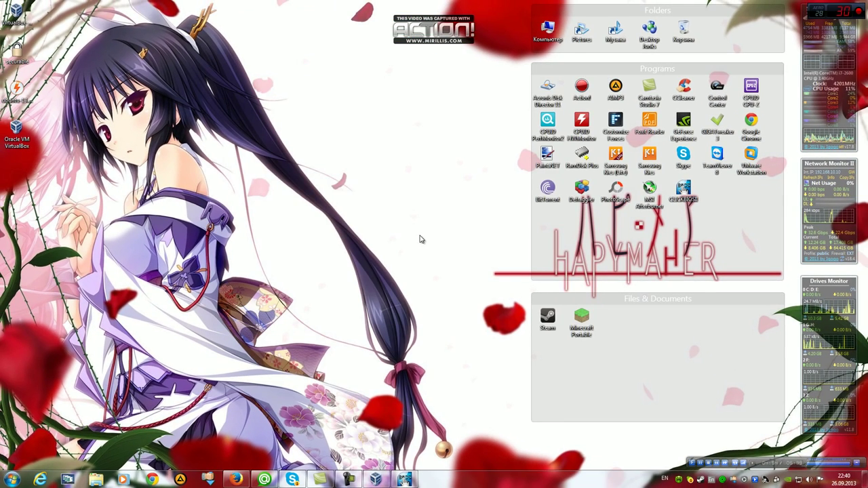
# Show the VirtualBox Manager with VirtualPC, then return to Firefox
pyautogui.click(375, 479)
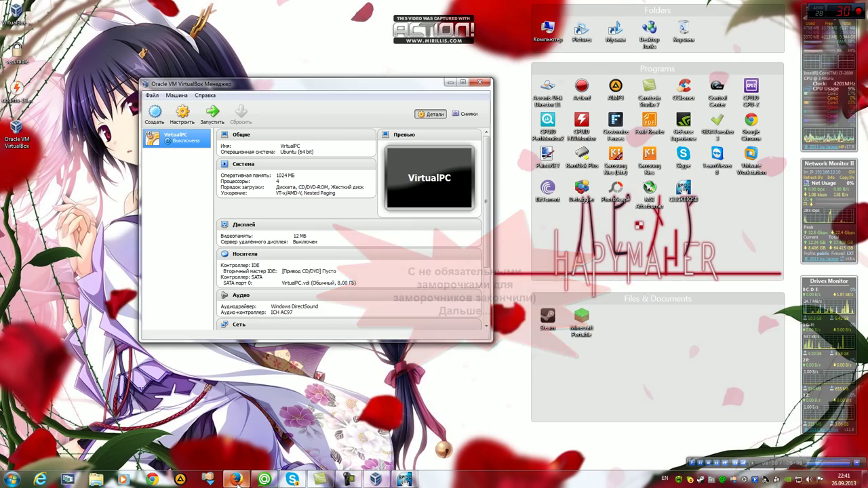
pyautogui.click(236, 480)
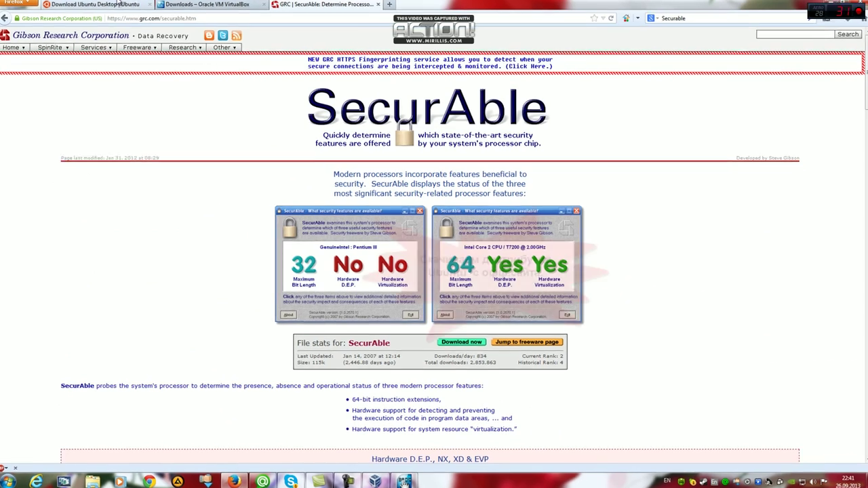
# Request the 32-bit Ubuntu 13.04 desktop ISO without contributing, then cancel the save prompt
pyautogui.click(95, 7)
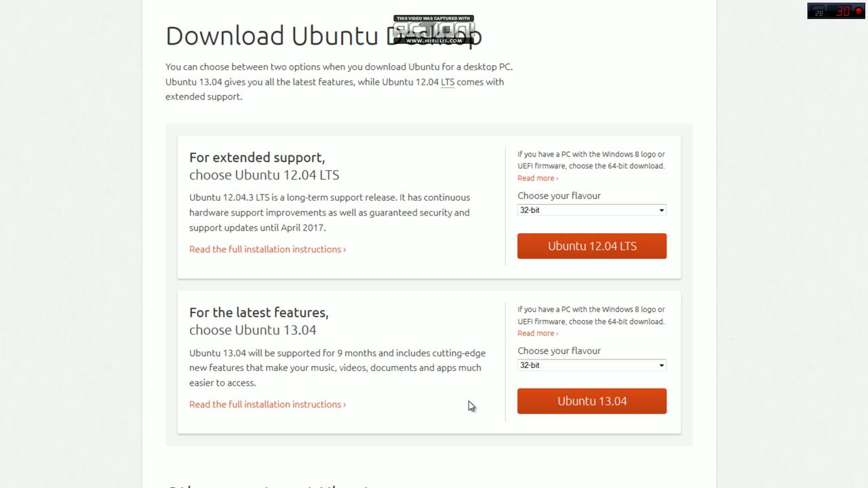
pyautogui.click(536, 366)
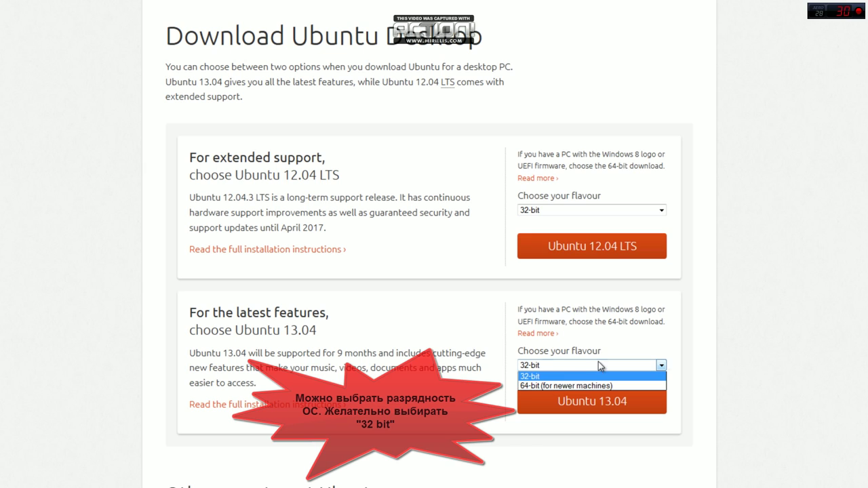
pyautogui.click(723, 341)
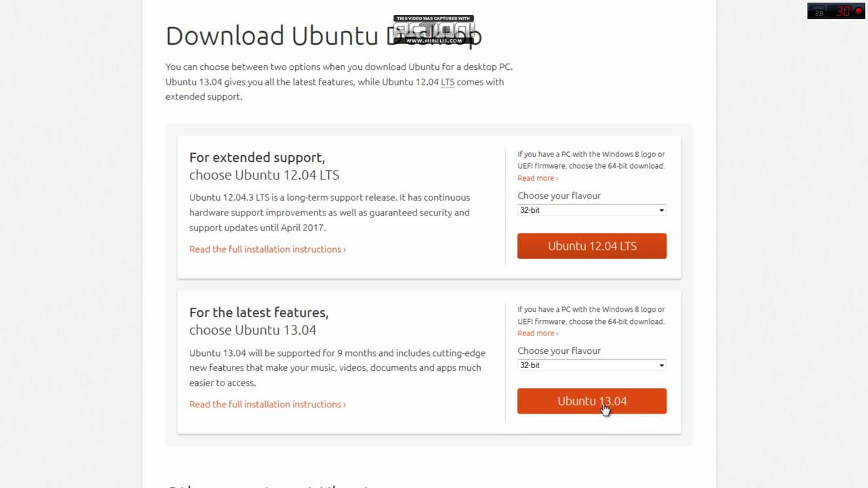
pyautogui.click(604, 404)
pyautogui.scroll(-3, 574, 250)
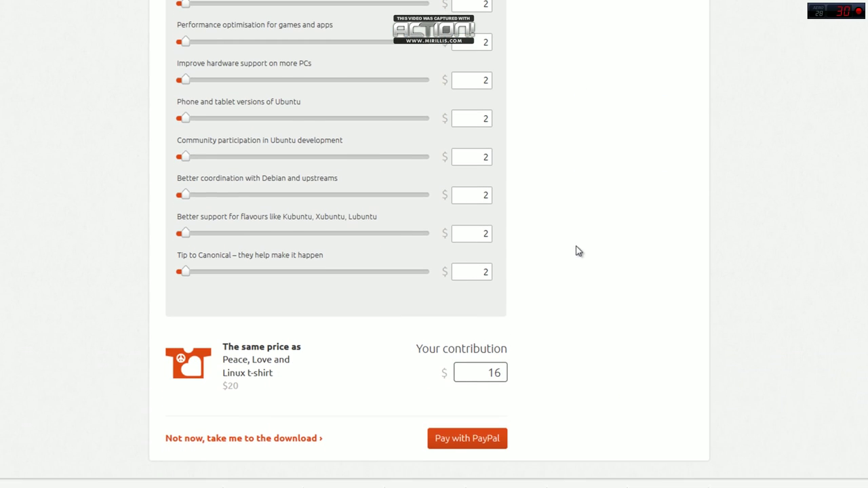
pyautogui.scroll(-2, 631, 294)
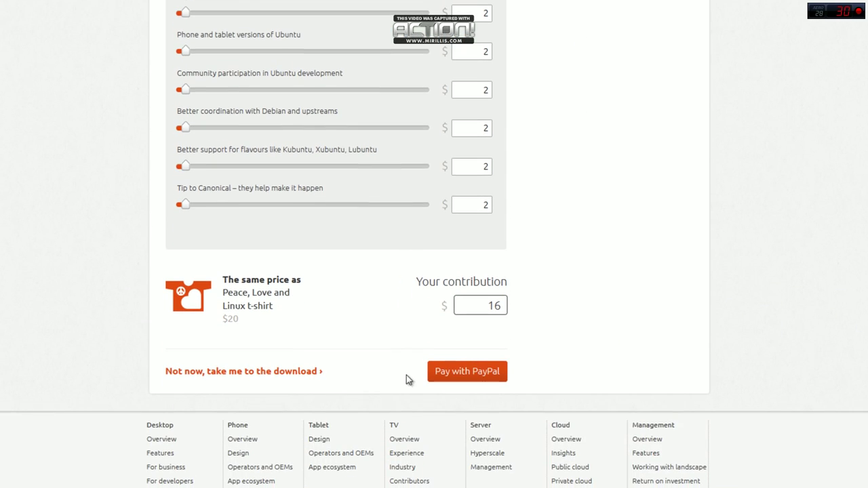
pyautogui.click(220, 373)
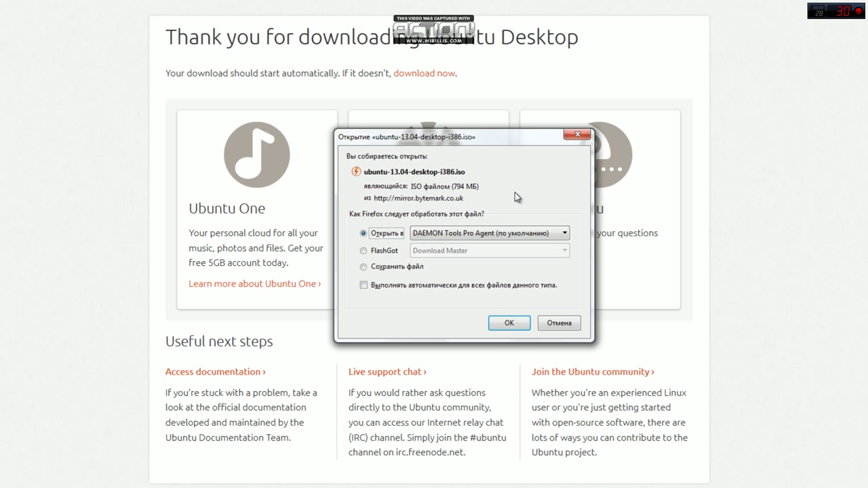
pyautogui.click(400, 263)
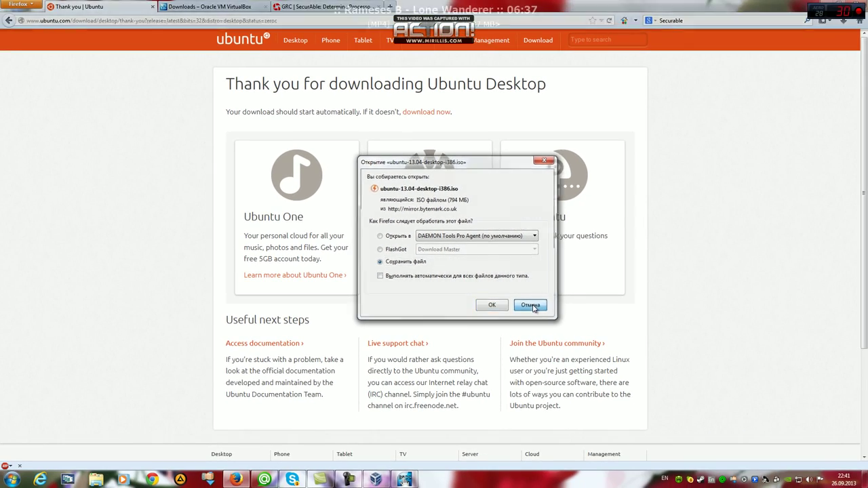
pyautogui.click(539, 310)
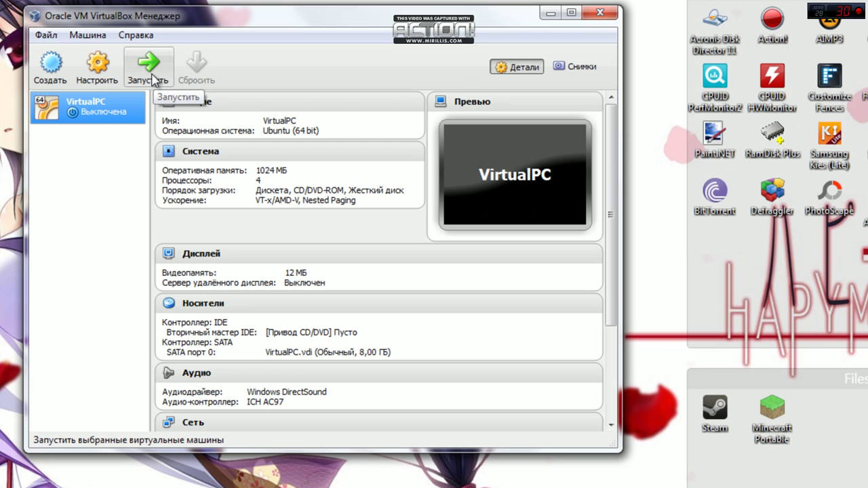
# Start VirtualPC and pick ubuntu-13.04-desktop-amd64.iso from Рабочий стол as its boot disk
pyautogui.click(149, 68)
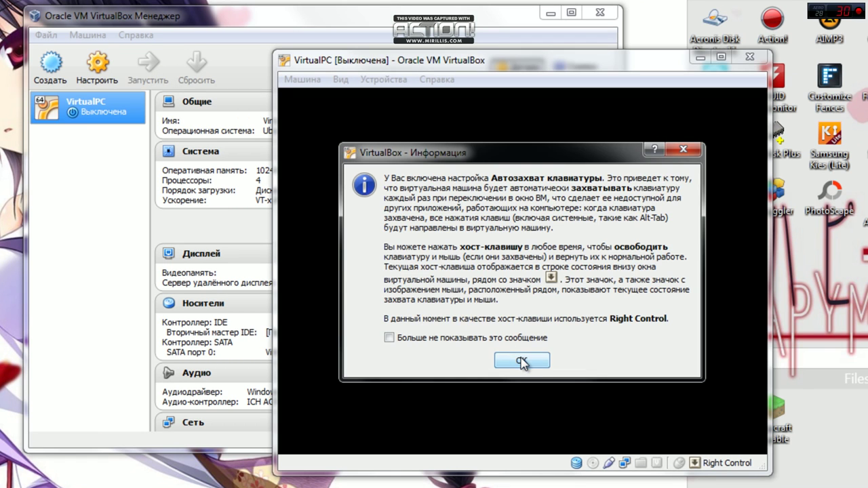
pyautogui.click(523, 362)
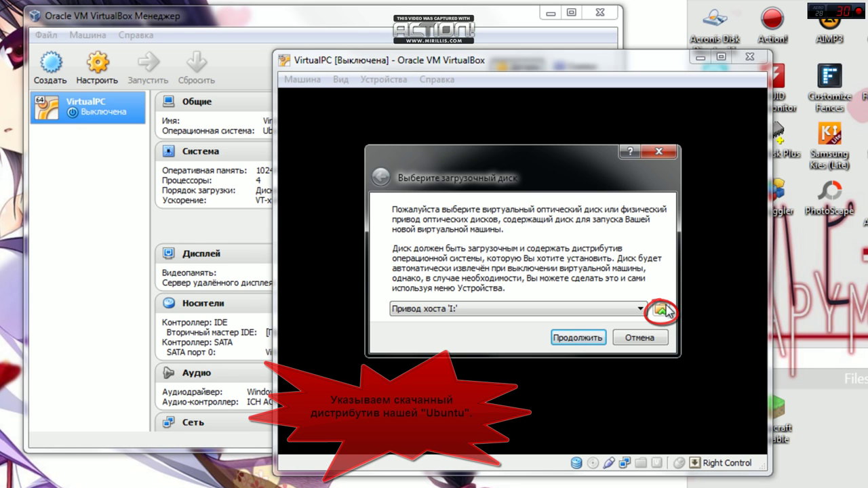
pyautogui.click(661, 312)
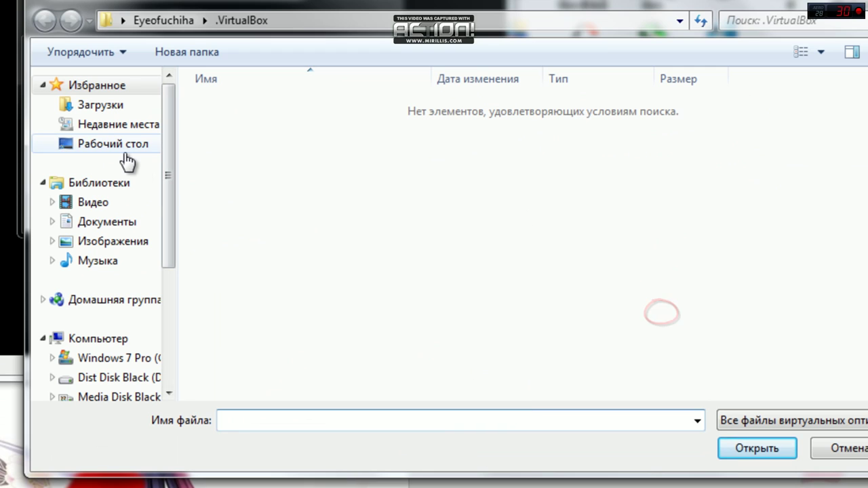
pyautogui.click(126, 152)
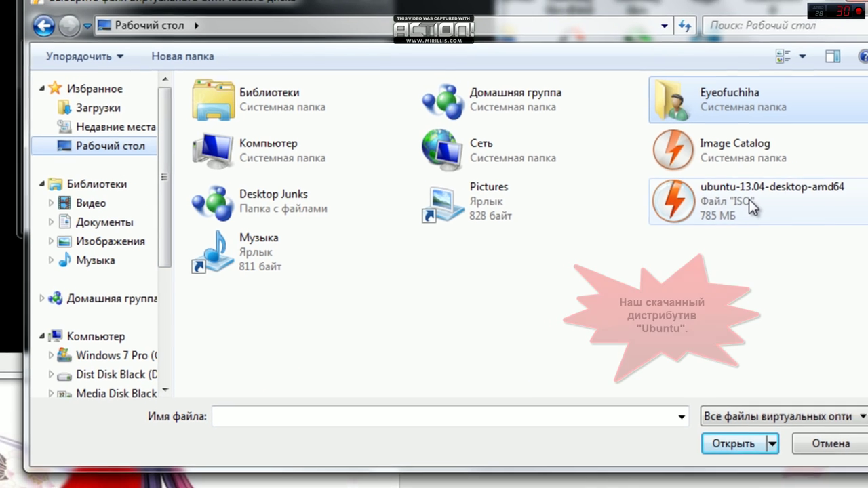
pyautogui.click(753, 203)
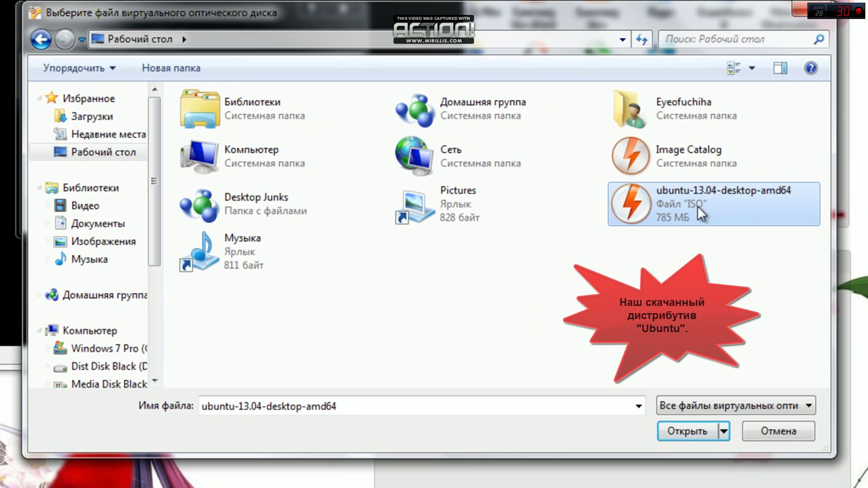
pyautogui.click(687, 431)
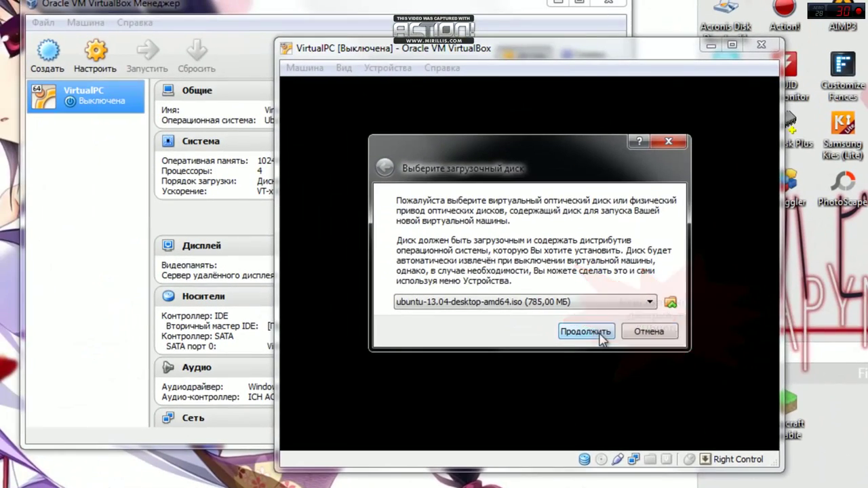
# Boot from the Ubuntu ISO, dismissing the colour-depth notice and both mouse-integration notices
pyautogui.click(599, 333)
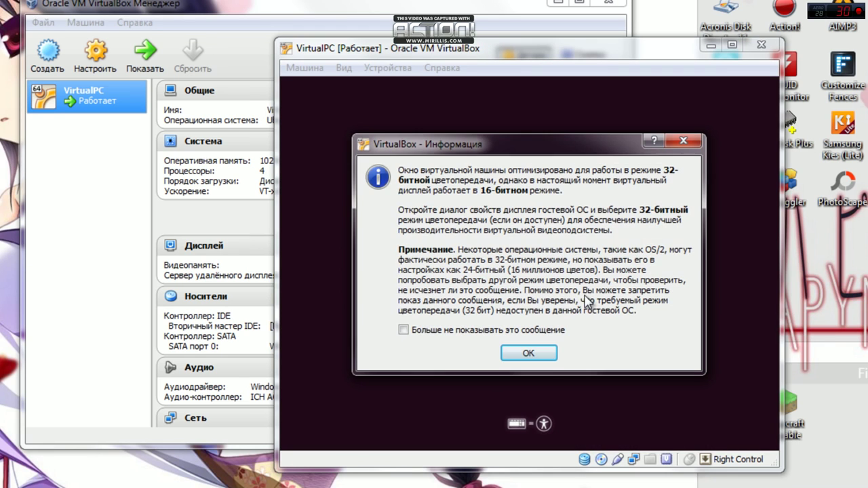
pyautogui.click(528, 352)
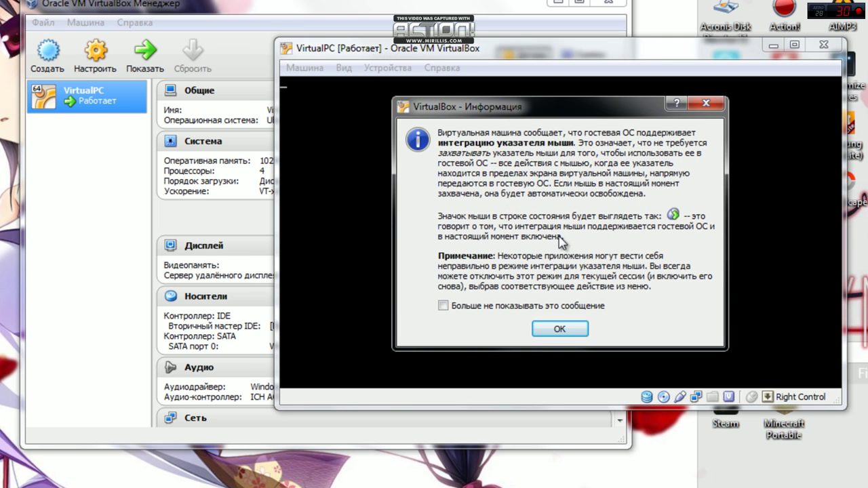
pyautogui.press('Return')
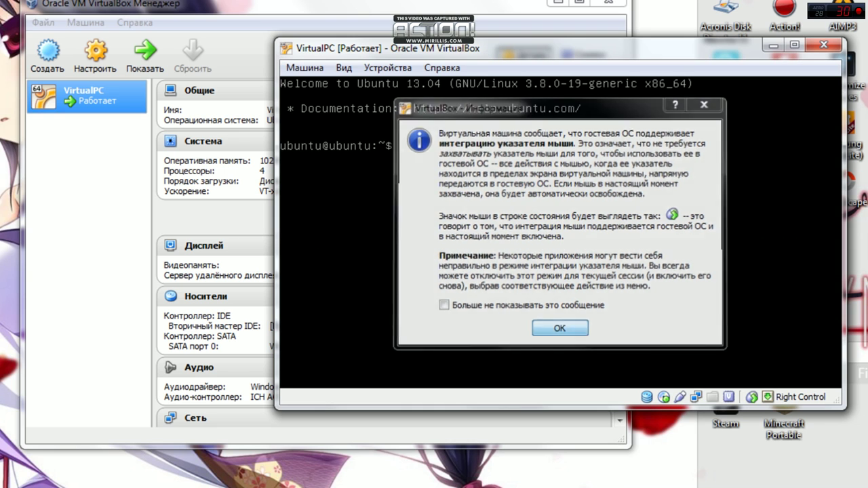
pyautogui.press('Return')
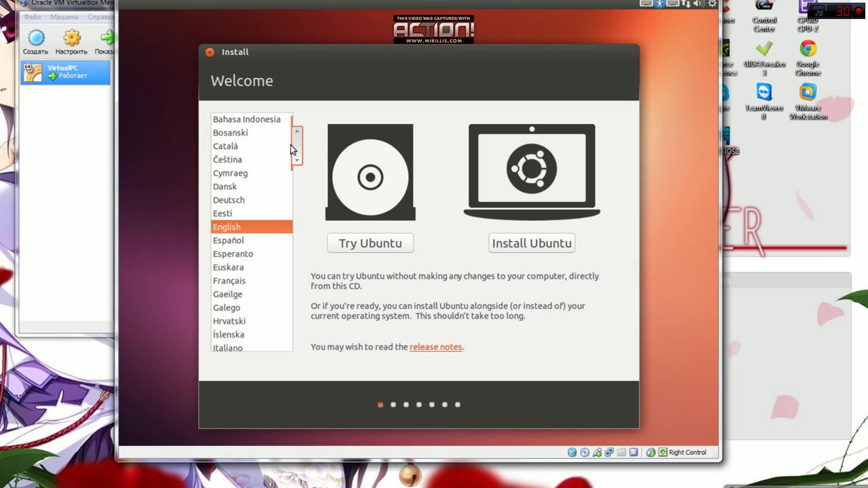
# Set the installer language to Русский and launch the live Ubuntu session
pyautogui.moveTo(299, 143); pyautogui.dragTo(292, 248)
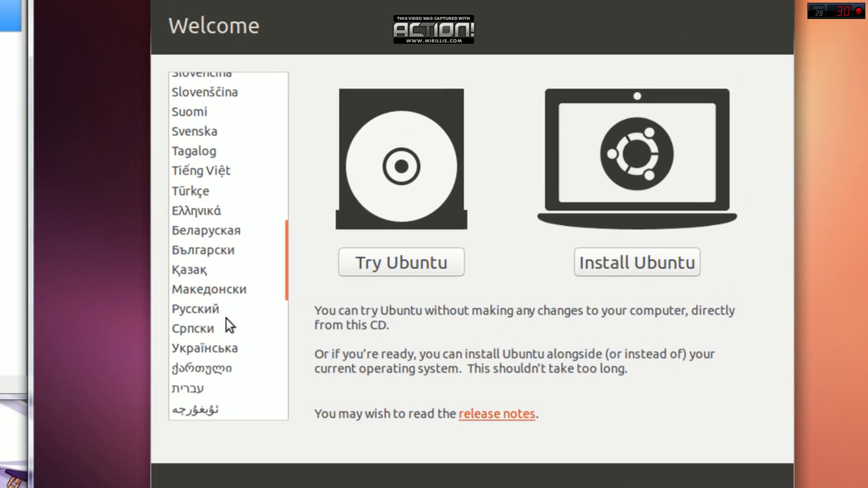
pyautogui.click(211, 313)
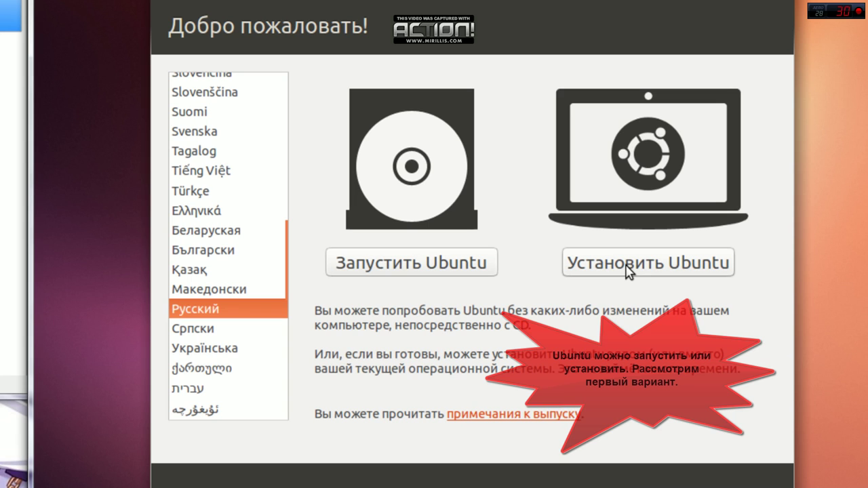
pyautogui.click(460, 266)
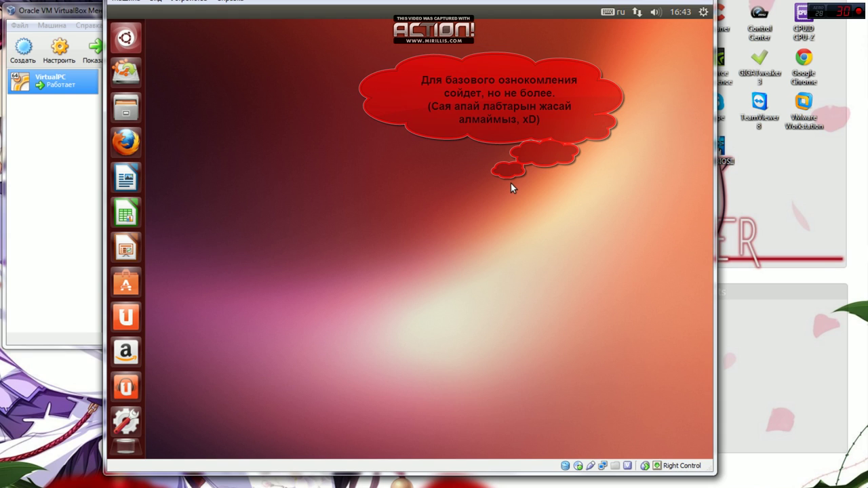
# Shut the live Ubuntu system down from the gear menu and confirm
pyautogui.click(703, 12)
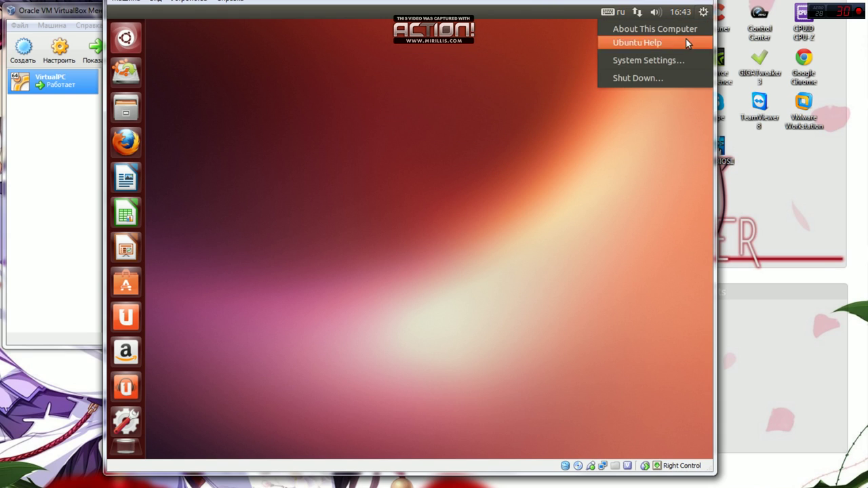
pyautogui.click(653, 77)
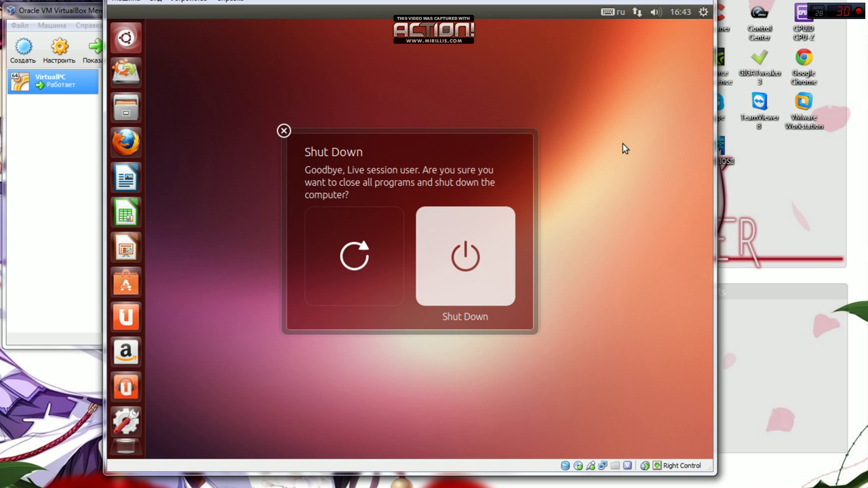
pyautogui.click(458, 240)
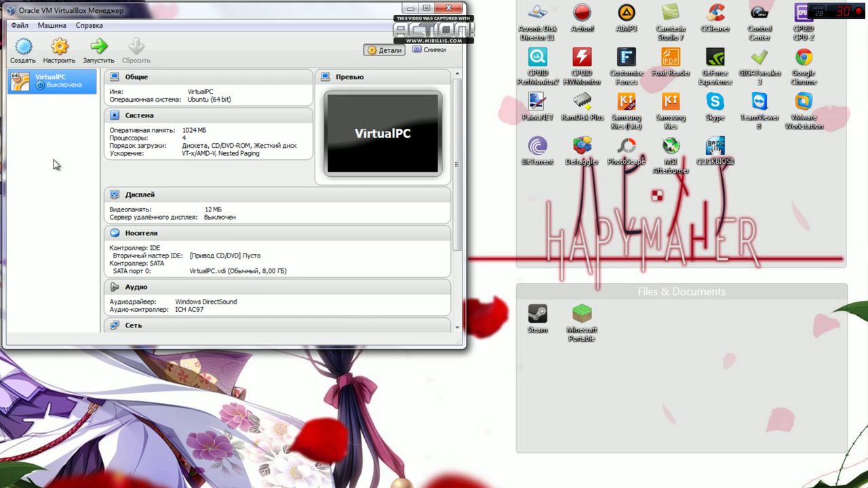
# Start VirtualPC again and reattach ubuntu-13.04-desktop-amd64.iso via Устройства > Приводы оптических дисков
pyautogui.click(100, 49)
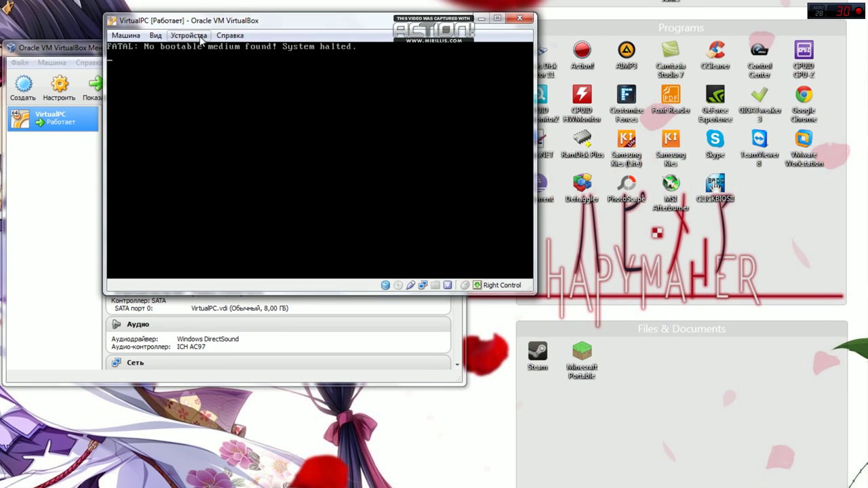
pyautogui.click(199, 37)
pyautogui.moveTo(210, 62)
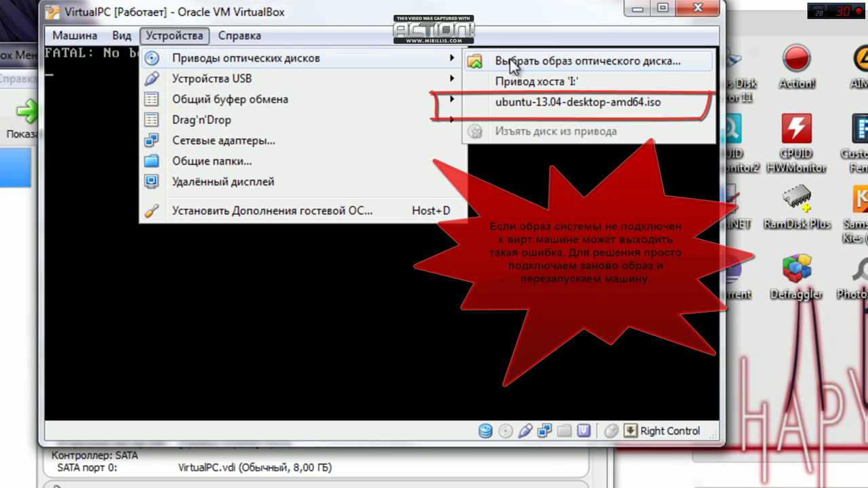
pyautogui.click(531, 110)
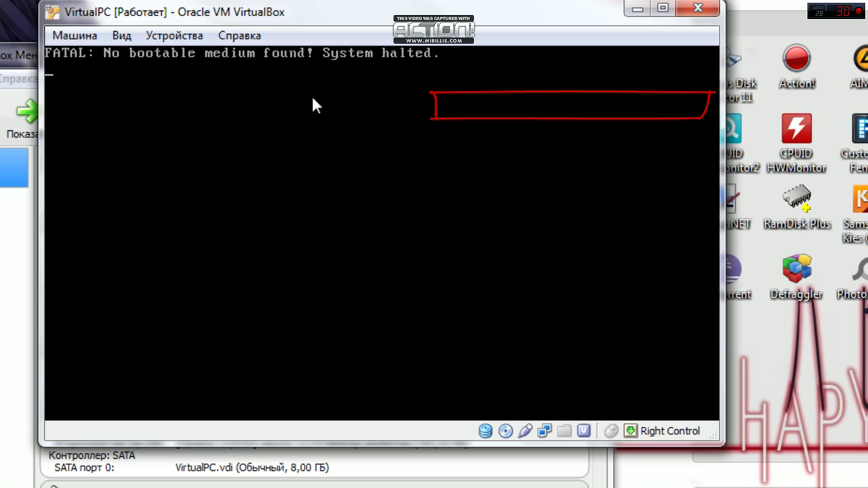
pyautogui.click(181, 36)
pyautogui.moveTo(207, 76)
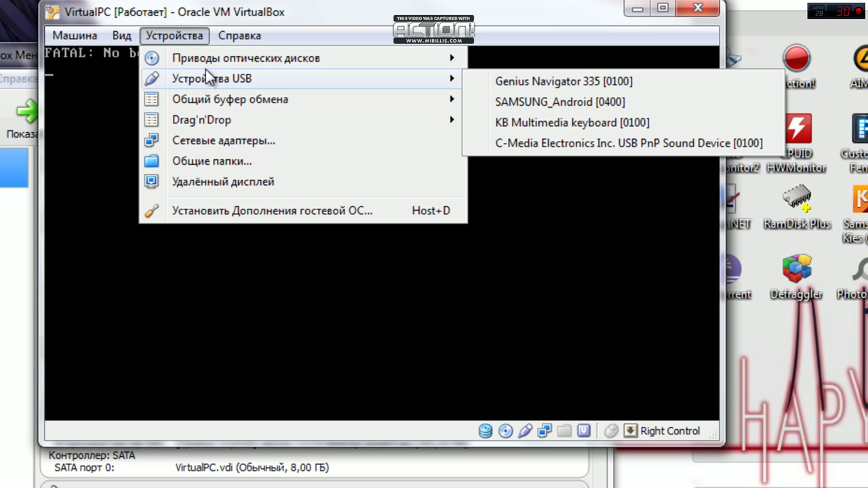
pyautogui.moveTo(230, 60)
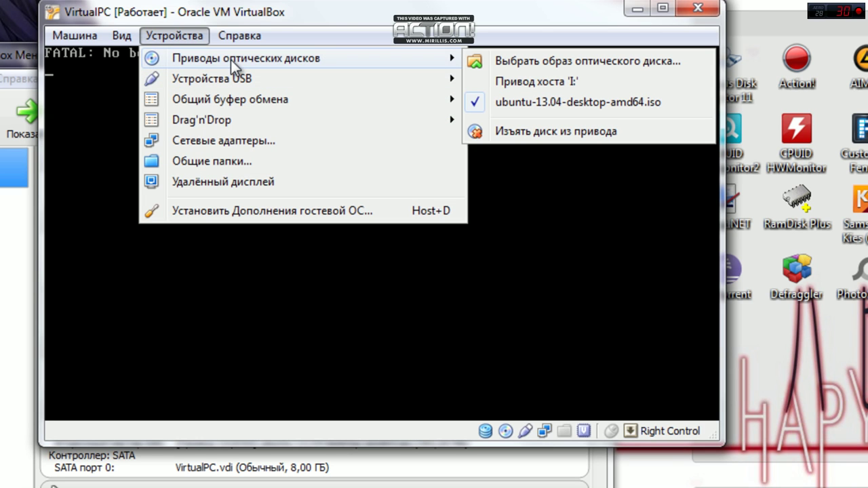
# Confirm Перезапуск and dismiss the colour-depth, information and mouse-integration messages during boot
pyautogui.moveTo(84, 34)
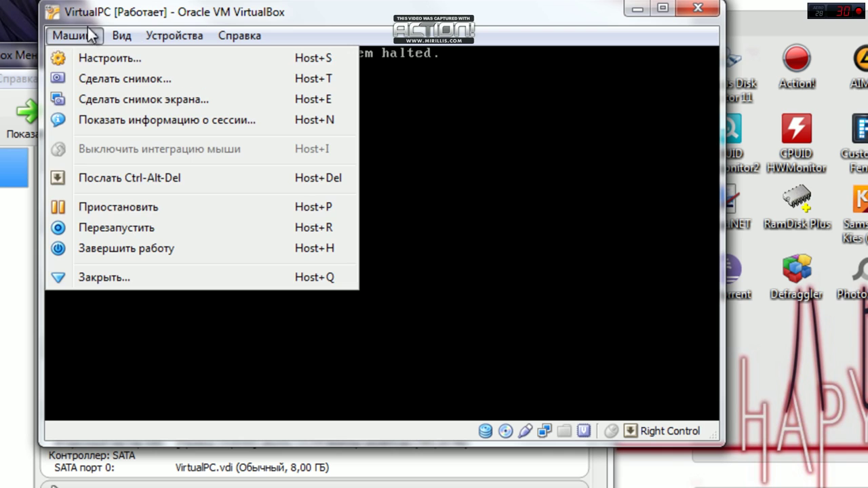
pyautogui.click(124, 225)
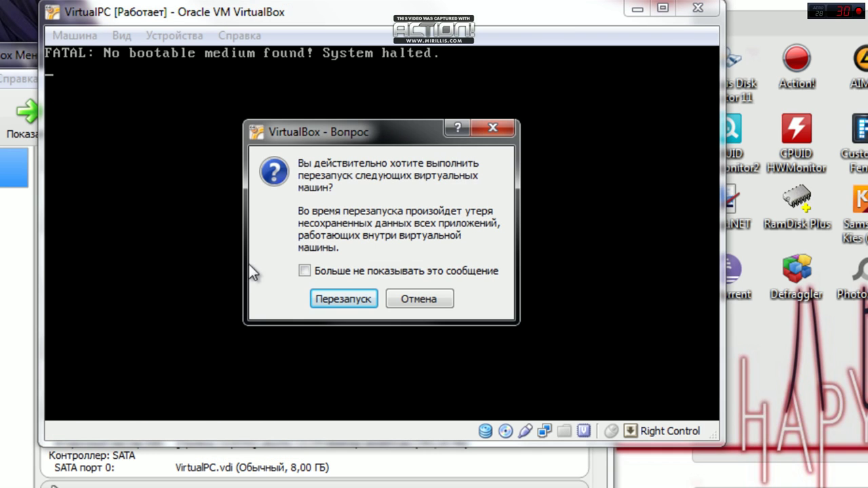
pyautogui.click(328, 297)
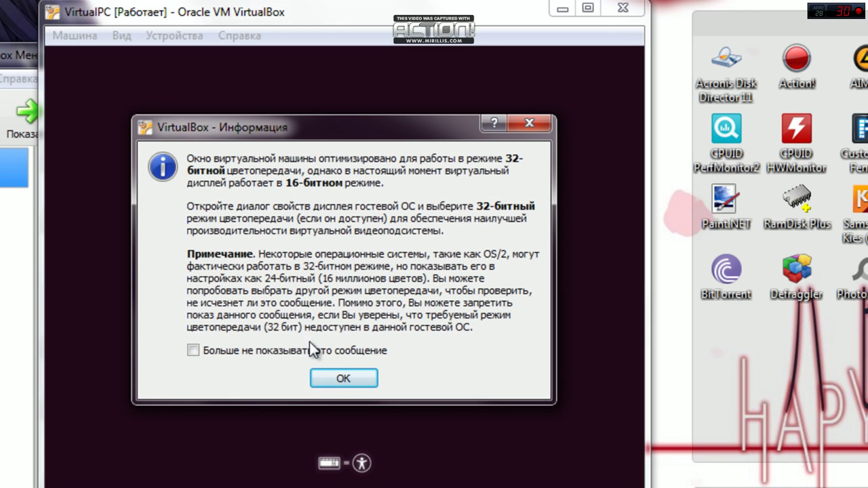
pyautogui.click(332, 380)
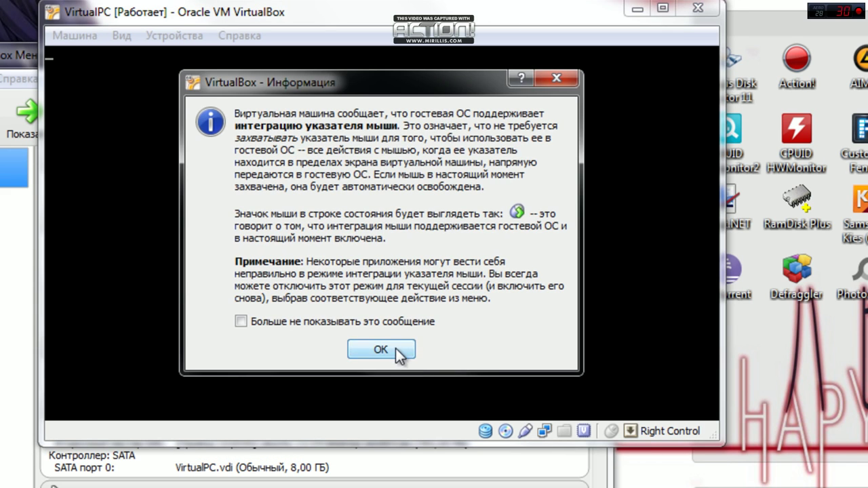
pyautogui.click(381, 349)
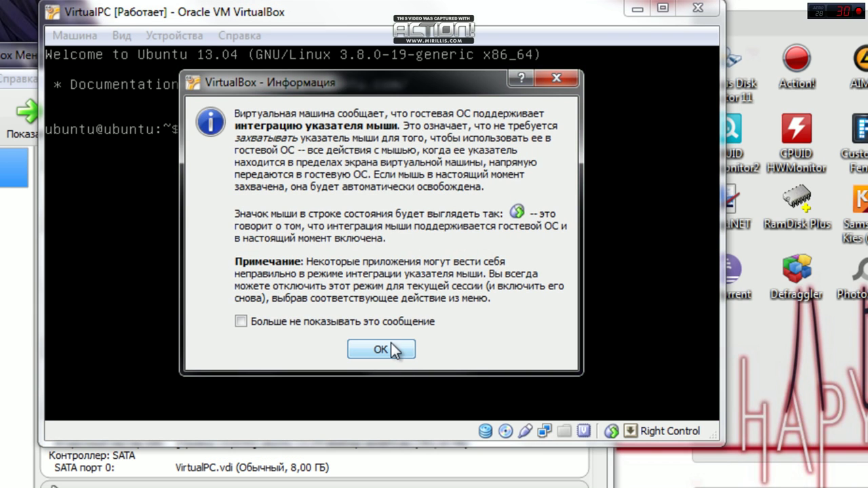
pyautogui.click(384, 348)
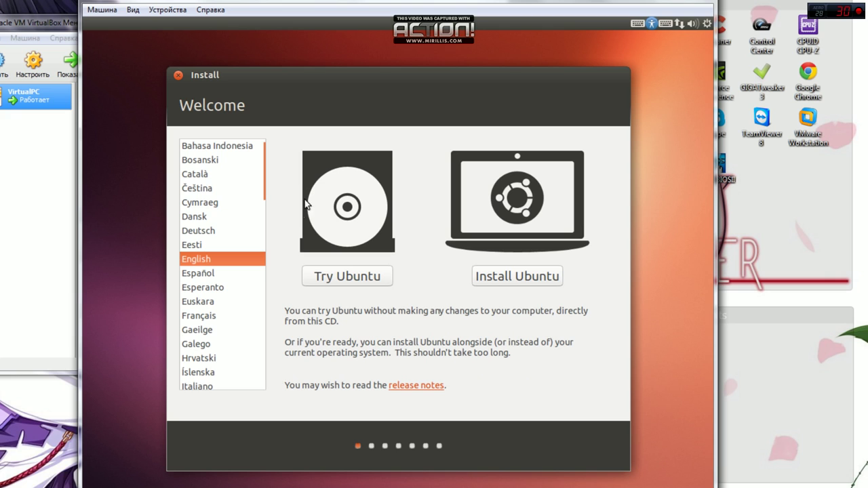
pyautogui.moveTo(271, 165); pyautogui.dragTo(269, 268)
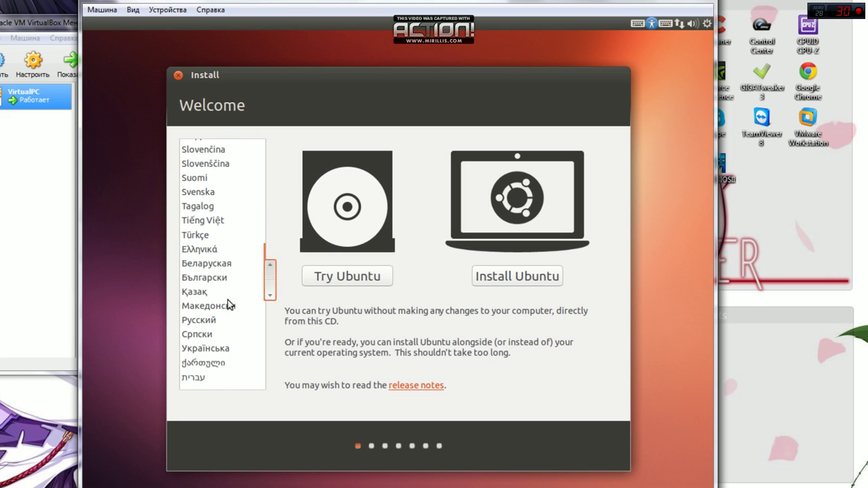
# Install Ubuntu in Русский, choosing 'Стереть диск и установить Ubuntu' and Установить сейчас
pyautogui.click(213, 320)
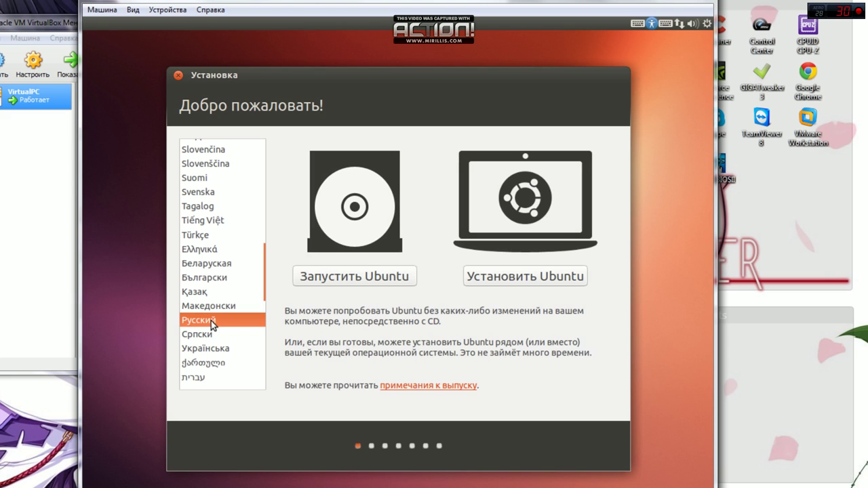
pyautogui.click(511, 281)
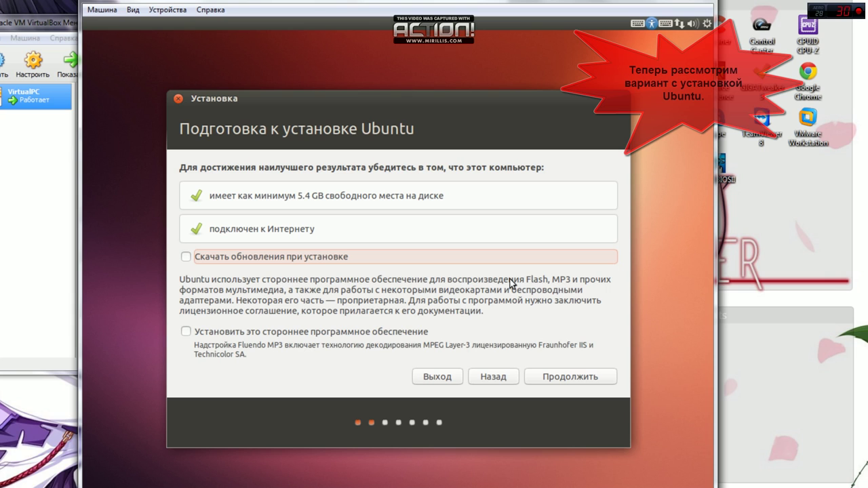
pyautogui.click(548, 378)
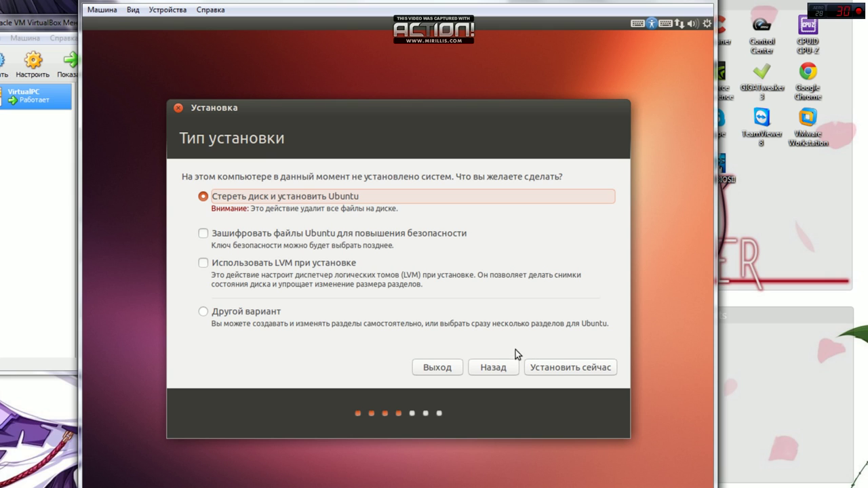
pyautogui.click(557, 369)
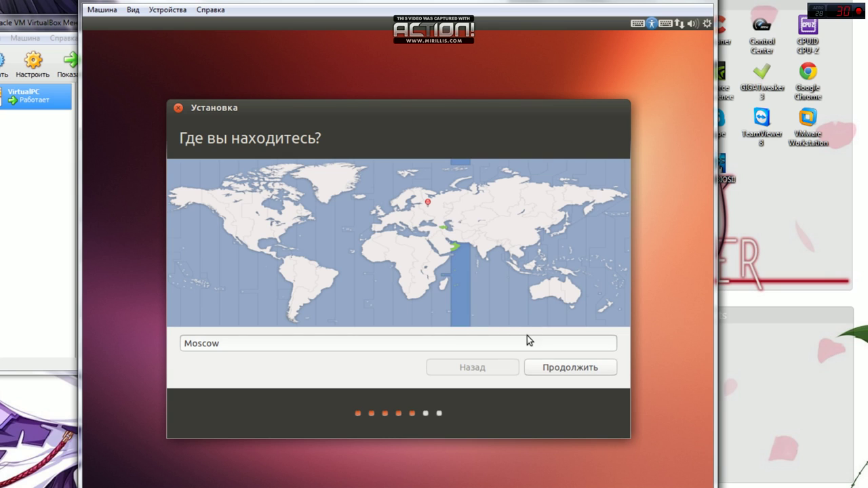
# Replace Moscow with Алматы in the installer's location field
pyautogui.click(467, 344)
pyautogui.moveTo(238, 344); pyautogui.dragTo(183, 344)
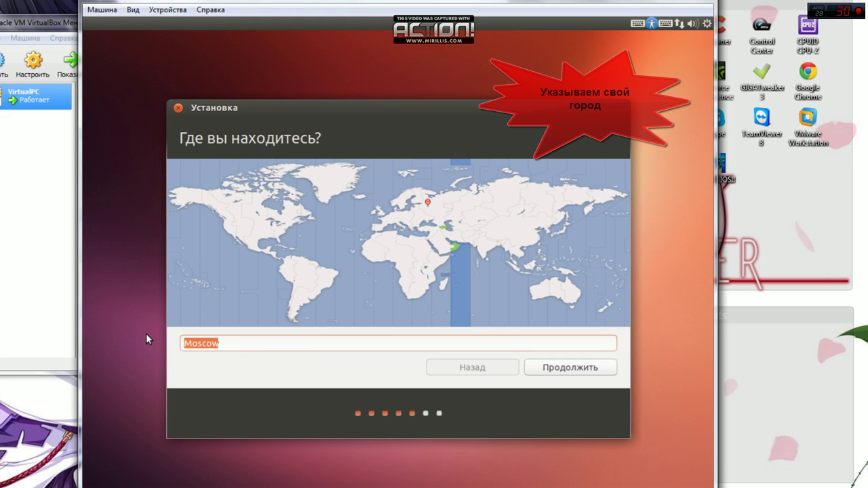
pyautogui.press('BackSpace')
pyautogui.write('Ф')
pyautogui.press('BackSpace')
pyautogui.write('Фд')
pyautogui.press('BackSpace')
pyautogui.press('BackSpace')
pyautogui.write('Фд')
pyautogui.press('BackSpace')
pyautogui.press('BackSpace')
pyautogui.write('Алматы')
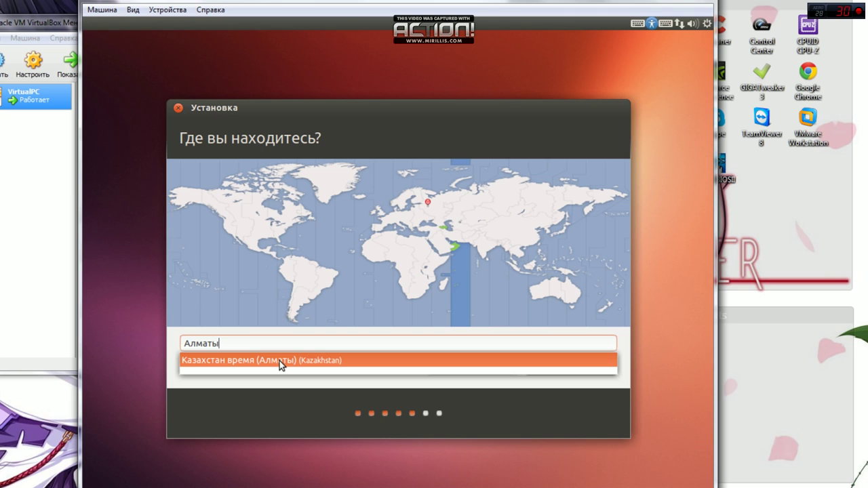
# Choose Казахстан время (Алматы) and accept the Казахская keyboard layout
pyautogui.click(279, 361)
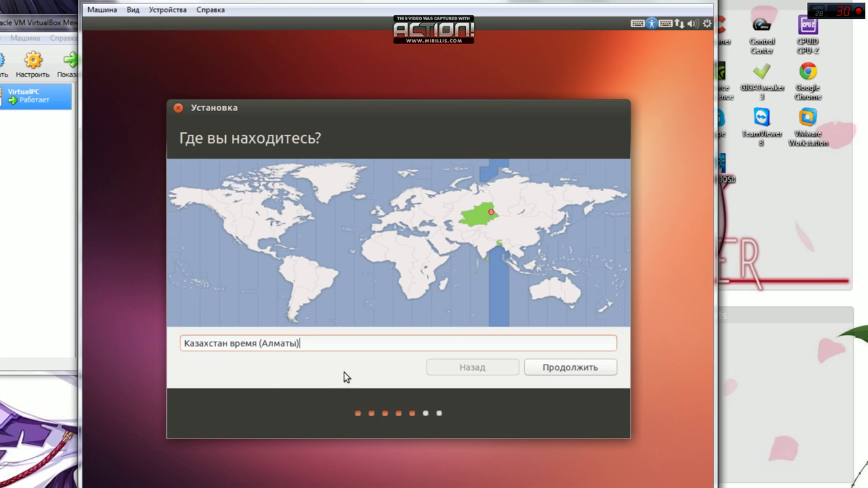
pyautogui.click(552, 369)
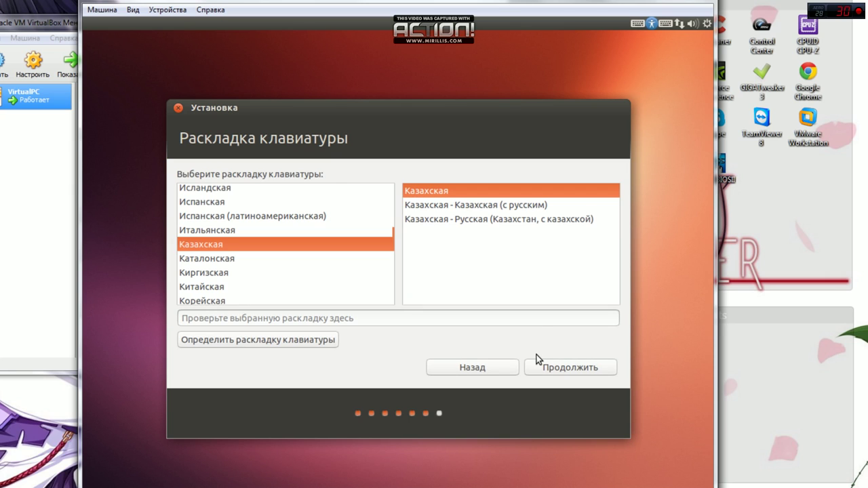
pyautogui.click(573, 368)
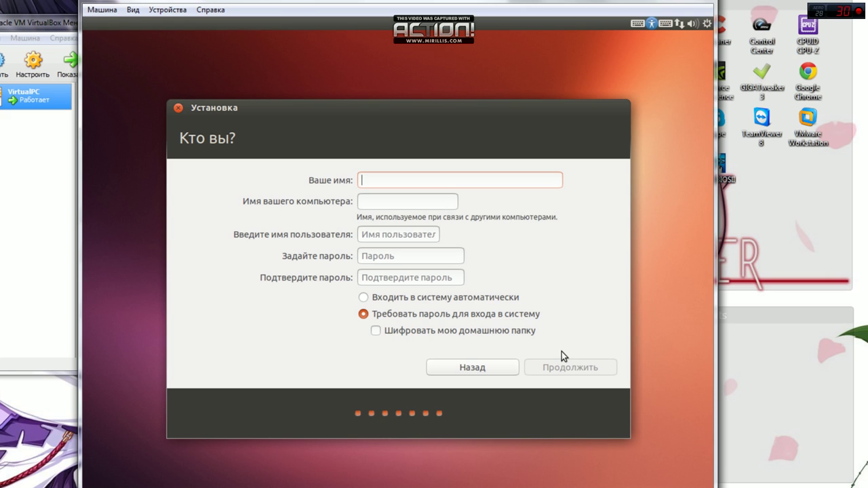
# Enter VirtPC as the account name
pyautogui.write('D')
pyautogui.press('BackSpace')
pyautogui.write('VirtPC')
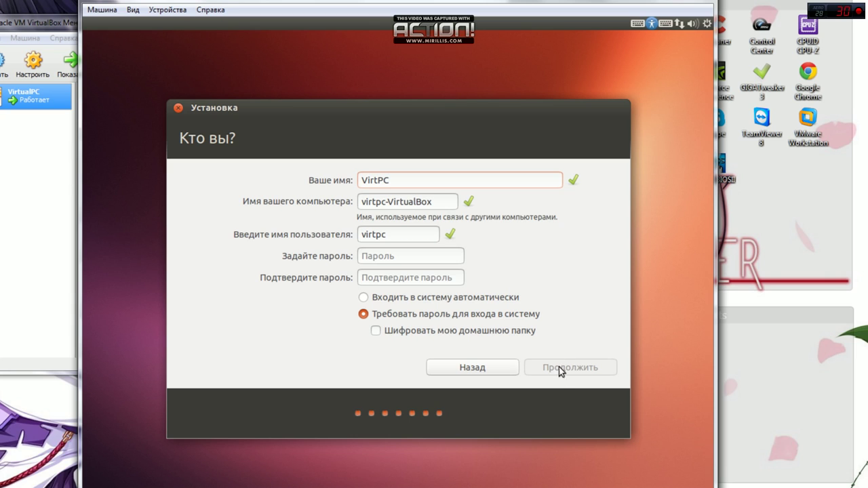
# Set and confirm the account password, enable automatic login, and continue
pyautogui.click(392, 257)
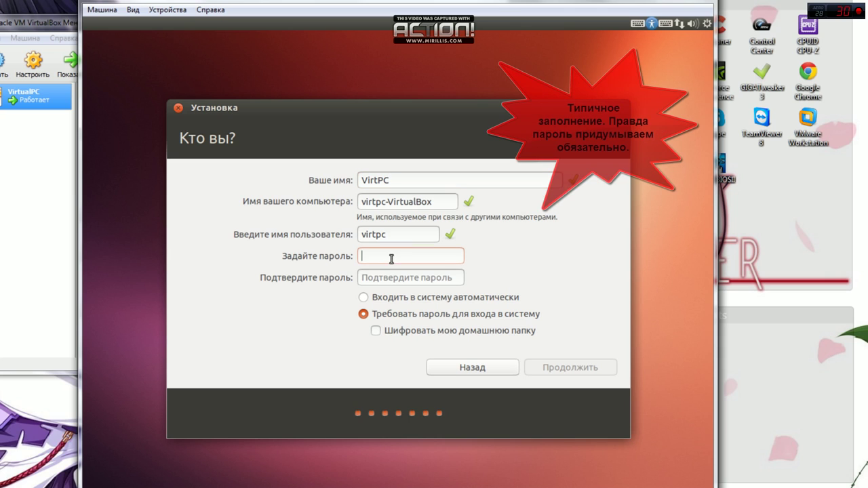
pyautogui.write('123456')
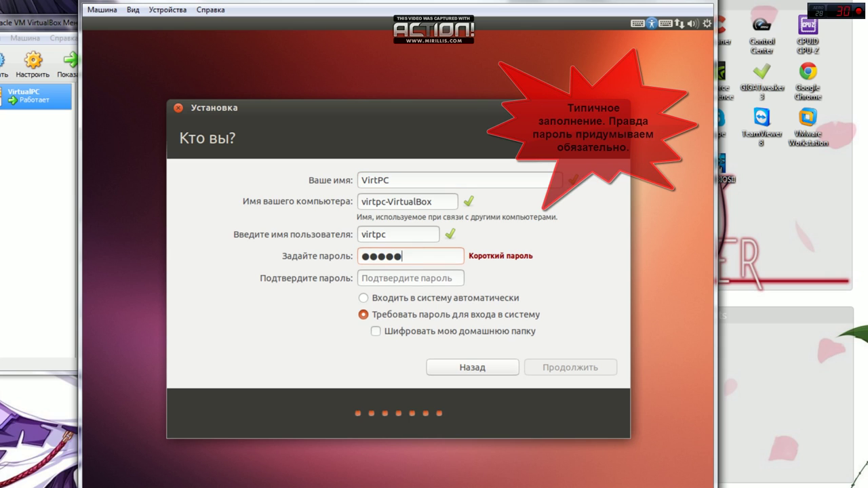
pyautogui.write('7890')
pyautogui.press('Tab')
pyautogui.write('1234')
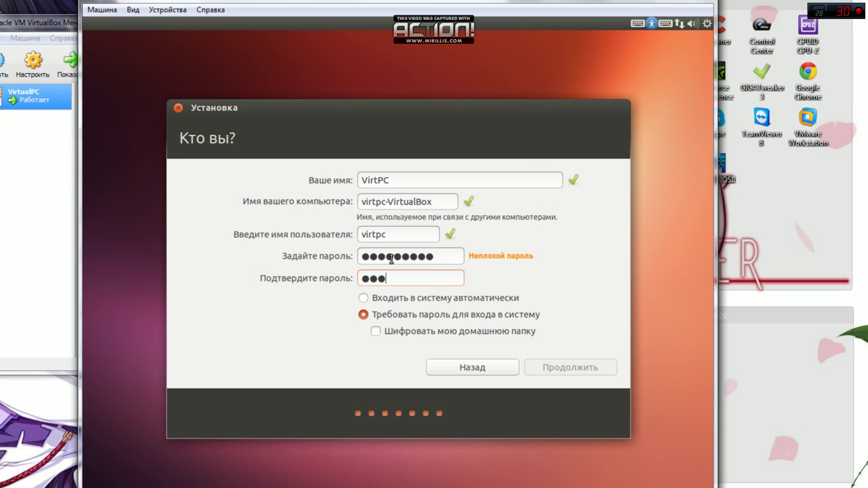
pyautogui.write('567890')
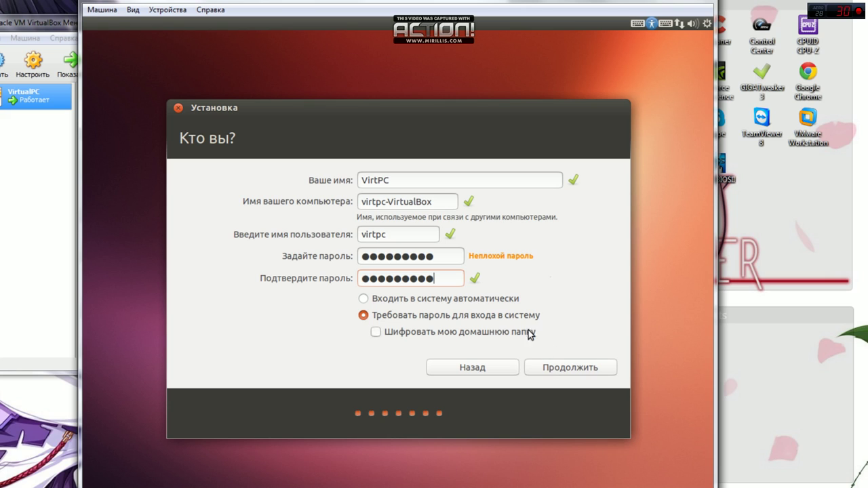
pyautogui.click(508, 302)
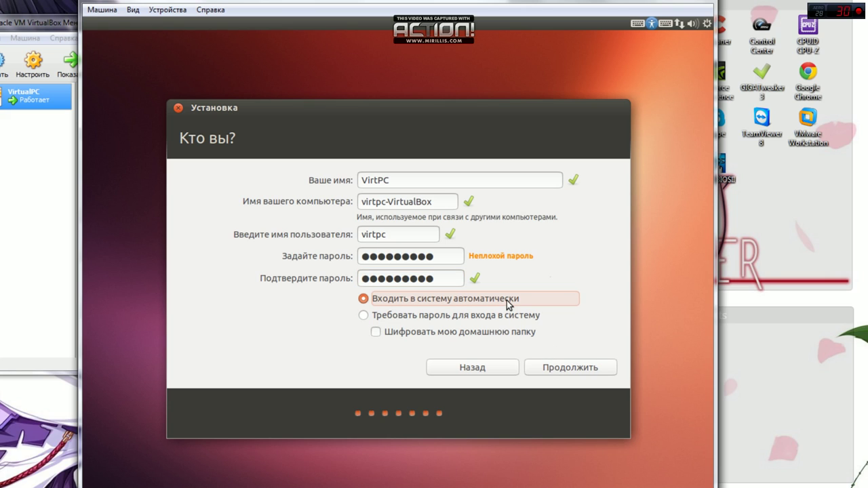
pyautogui.click(579, 368)
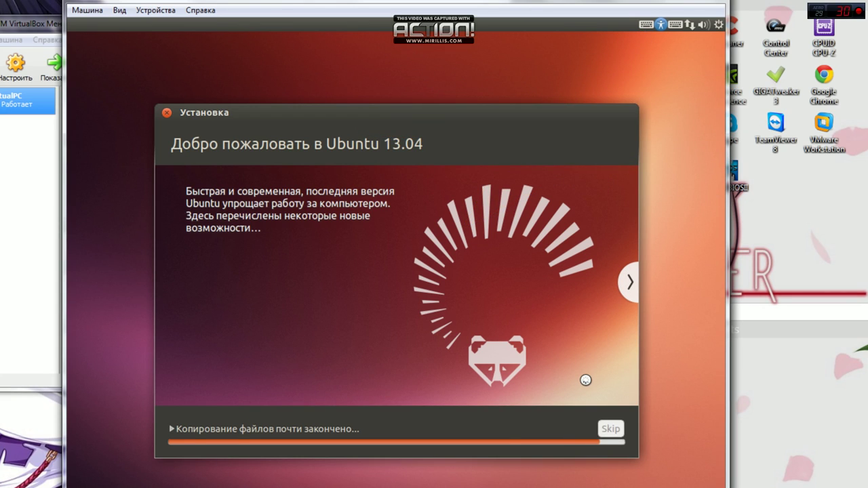
# Choose Перезагрузить once 'Установка завершена' appears
pyautogui.hotkey('alt', 'Tab')
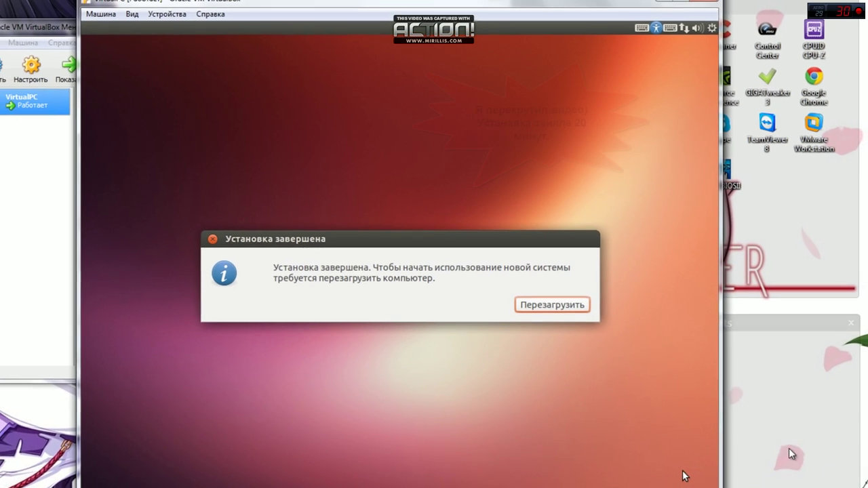
pyautogui.click(556, 304)
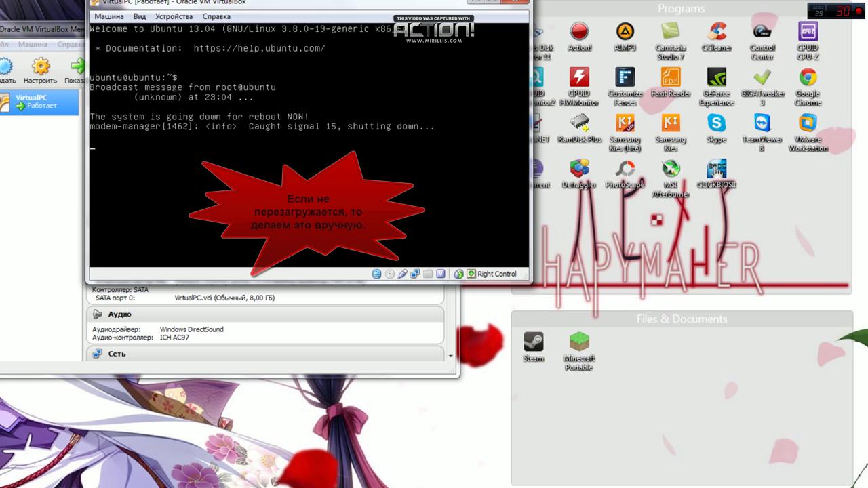
# Force-reset VirtualPC via Машина > Перезапустить and dismiss the information and mouse-integration notices
pyautogui.click(109, 16)
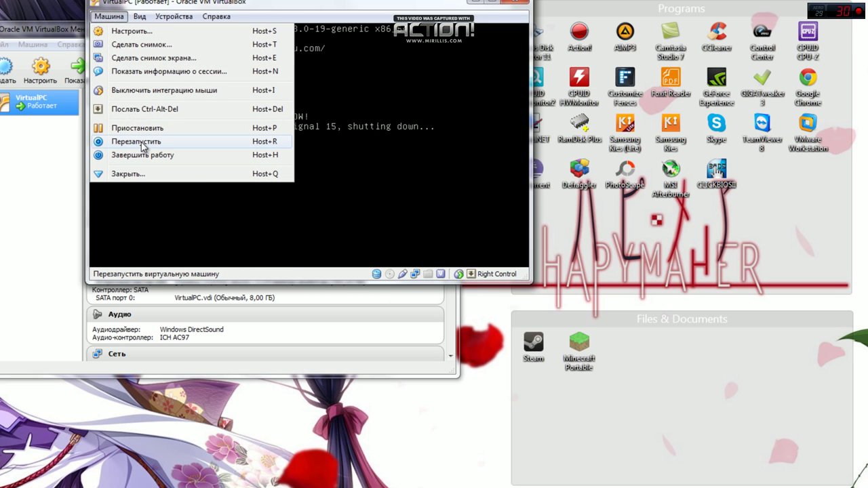
pyautogui.click(142, 141)
pyautogui.click(286, 187)
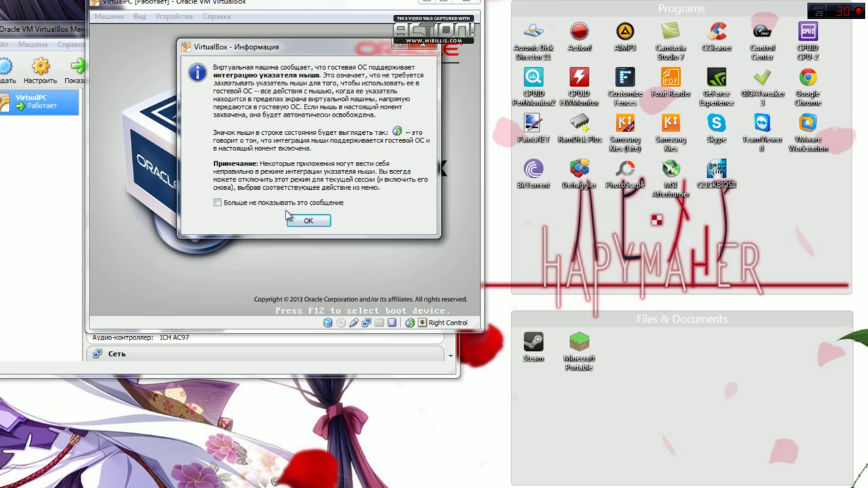
pyautogui.click(303, 220)
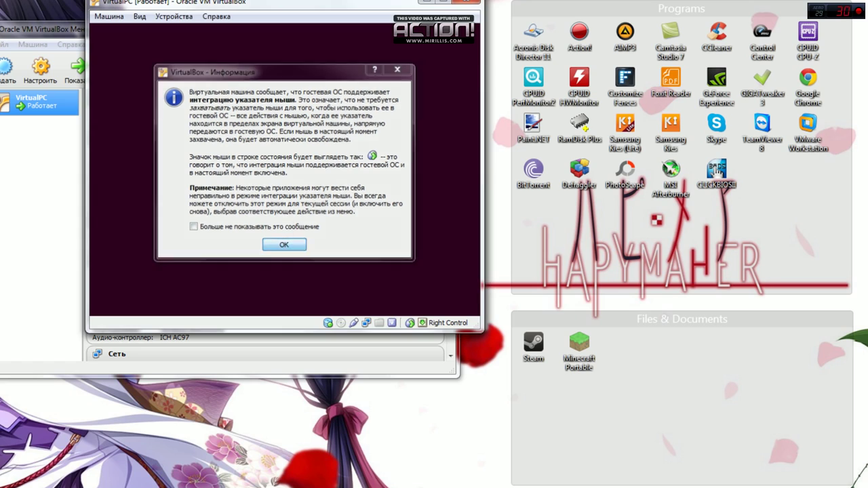
pyautogui.press('Return')
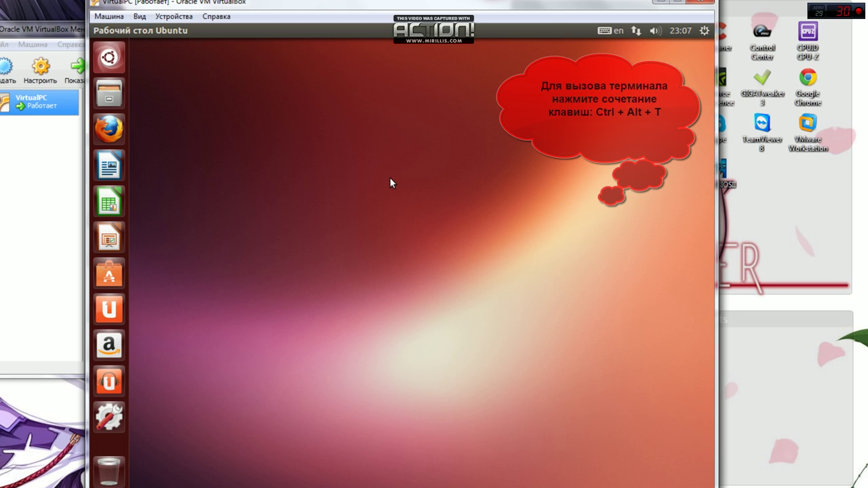
# Open an Ubuntu terminal, centre it, and change into /home
pyautogui.hotkey('ctrl', 'alt', 't')
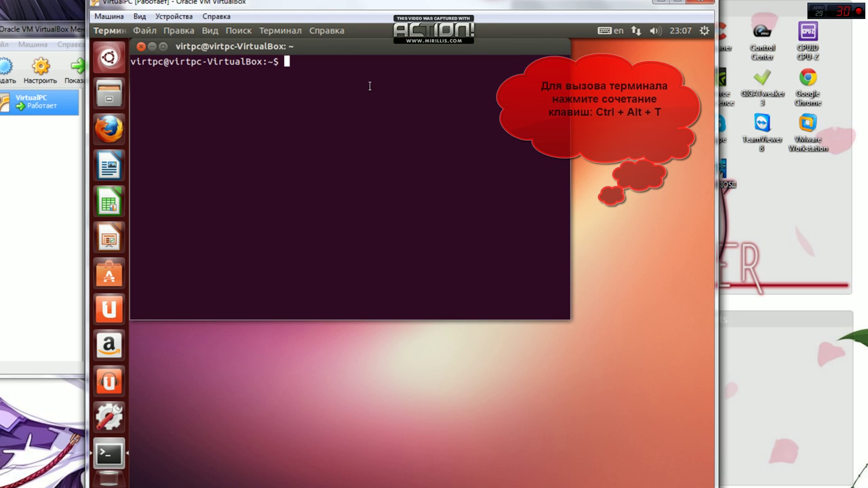
pyautogui.moveTo(337, 46); pyautogui.dragTo(404, 150)
pyautogui.write('cd /home')
pyautogui.press('Return')
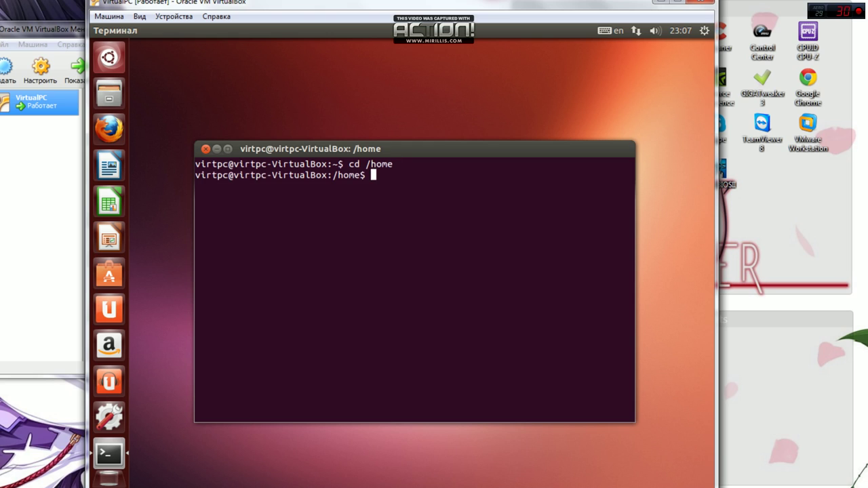
# Try creating the samat folder with a plain mkdir samat
pyautogui.write('mkdir samaa')
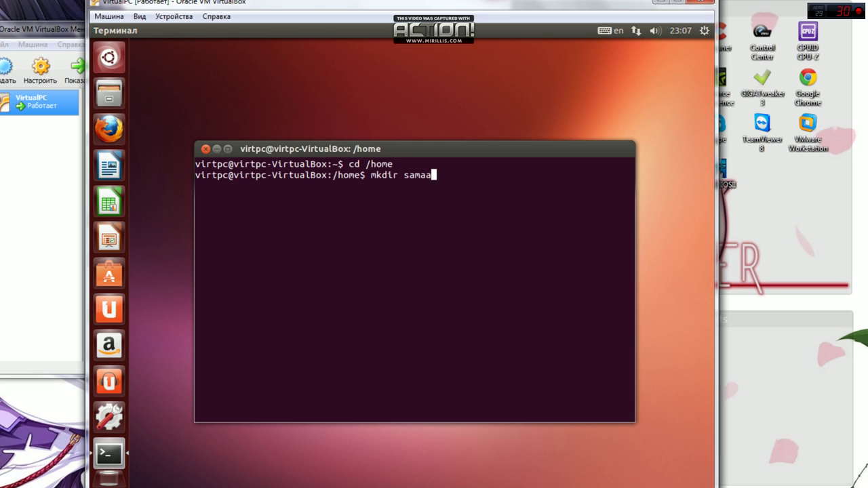
pyautogui.press('BackSpace')
pyautogui.write('t')
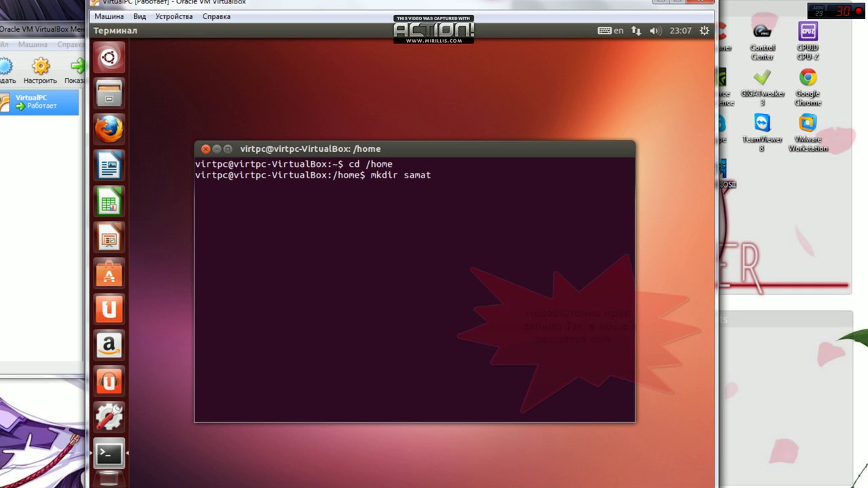
pyautogui.press('Return')
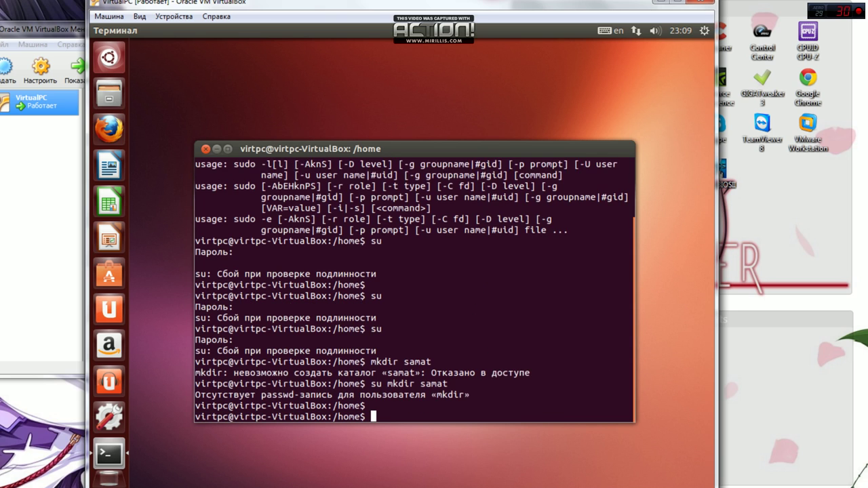
pyautogui.press('Return')
pyautogui.press('Return')
pyautogui.press('Return')
pyautogui.press('Return')
pyautogui.press('Return')
# Create samat with sudo mkdir samat and the admin password, cd into it, then close the terminal
pyautogui.write('su mkdi')
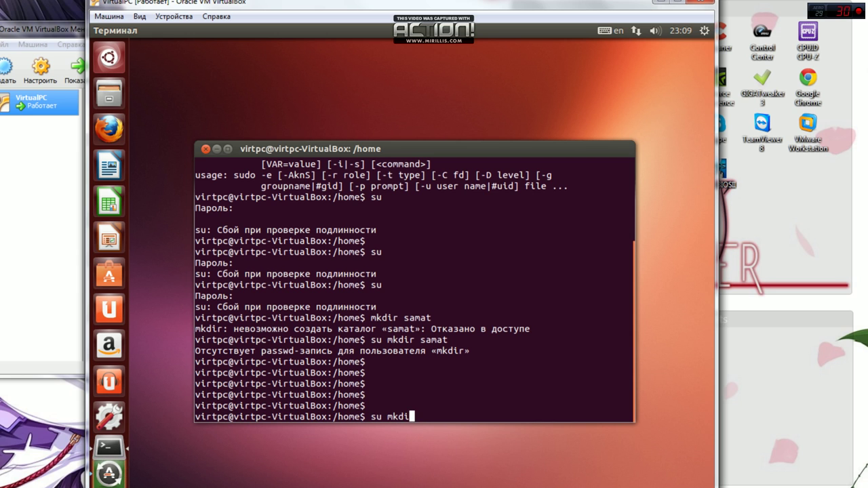
pyautogui.press('BackSpace')
pyautogui.press('BackSpace')
pyautogui.press('BackSpace')
pyautogui.press('BackSpace')
pyautogui.press('BackSpace')
pyautogui.press('BackSpace')
pyautogui.press('BackSpace')
pyautogui.write('sudo ')
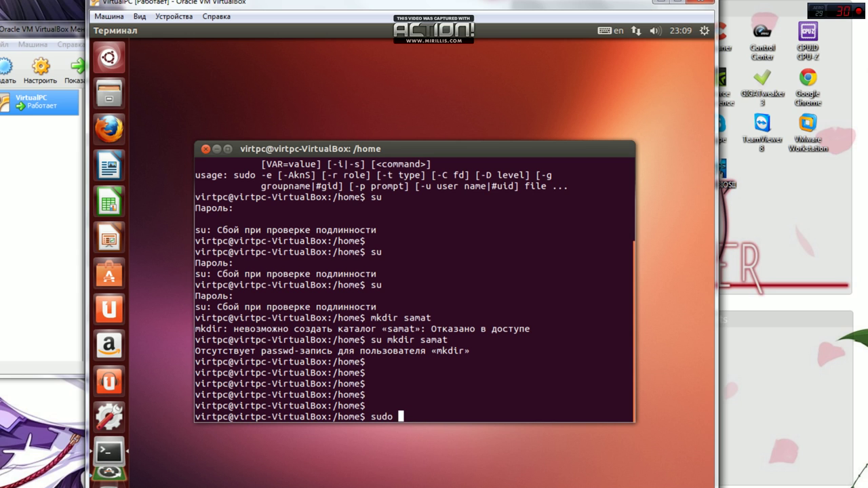
pyautogui.write('mkdir')
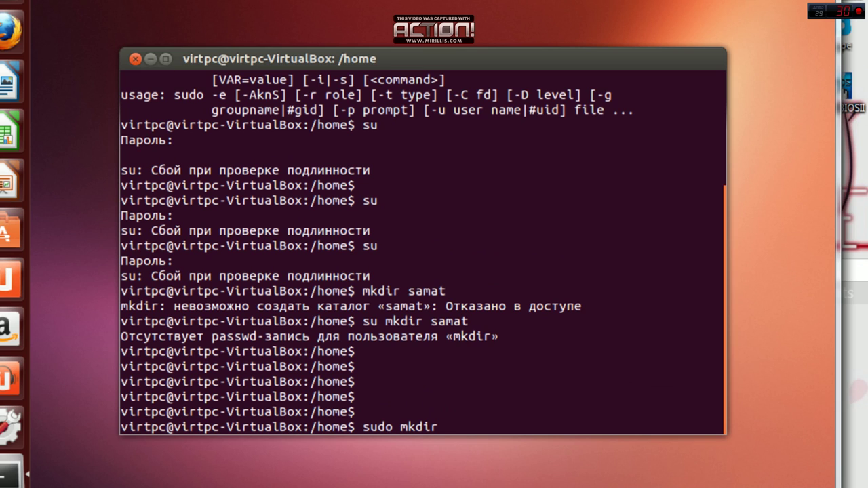
pyautogui.write(' samat')
pyautogui.press('Return')
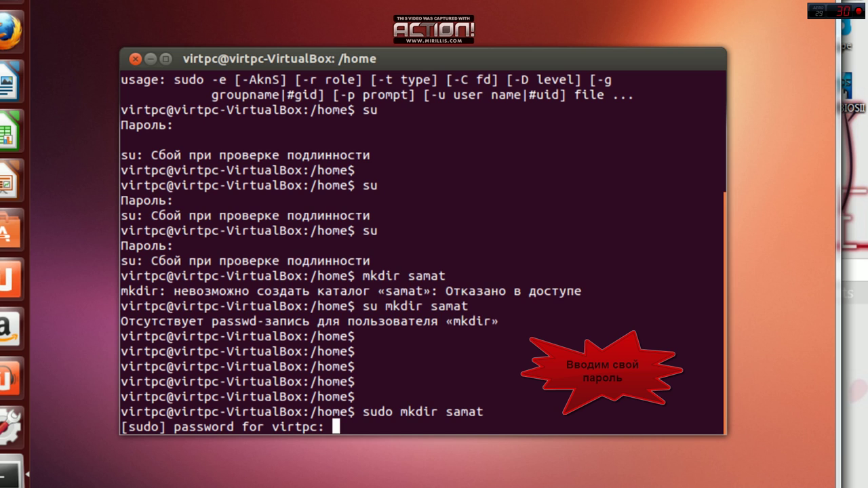
pyautogui.press('Return')
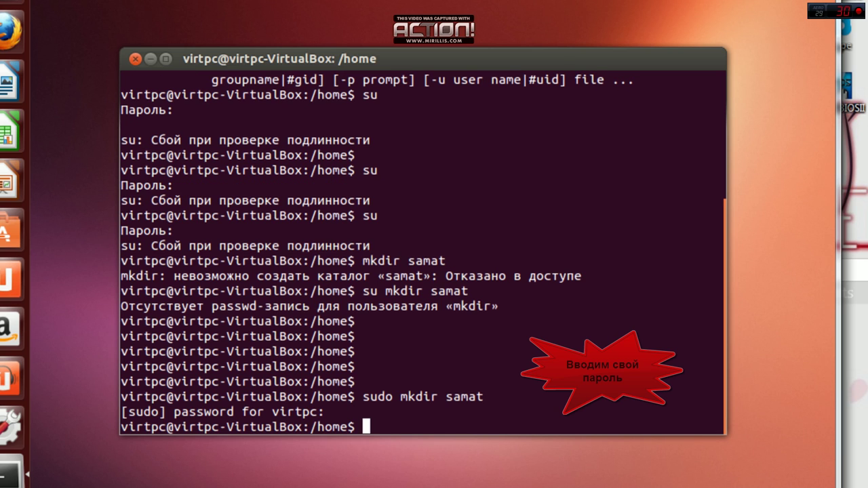
pyautogui.write('cd sama')
pyautogui.write('t')
pyautogui.press('Return')
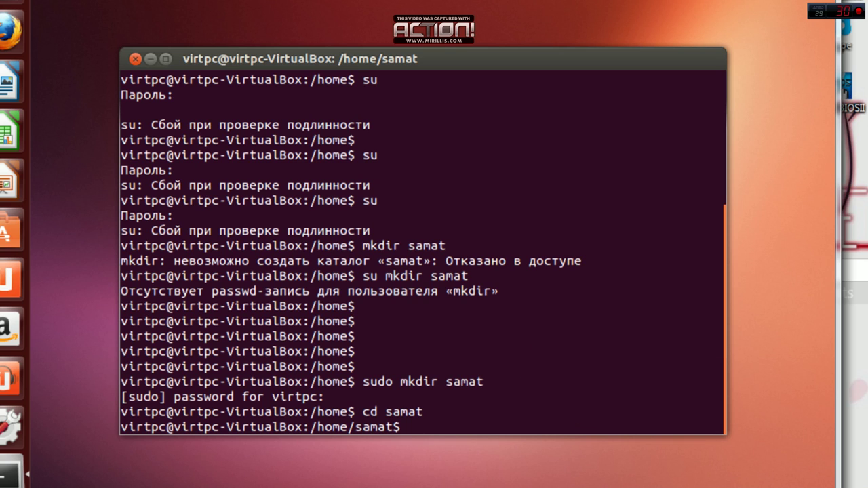
pyautogui.click(134, 59)
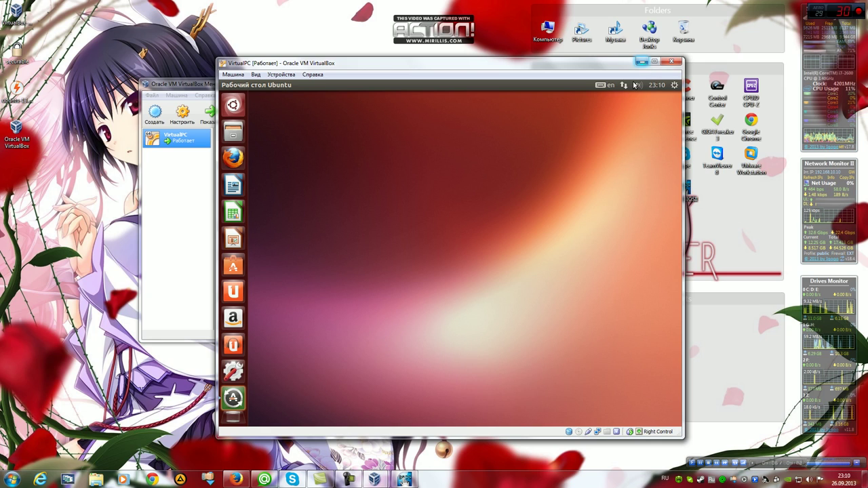
# Choose Выключение… from Ubuntu's gear menu at the top right
pyautogui.click(675, 86)
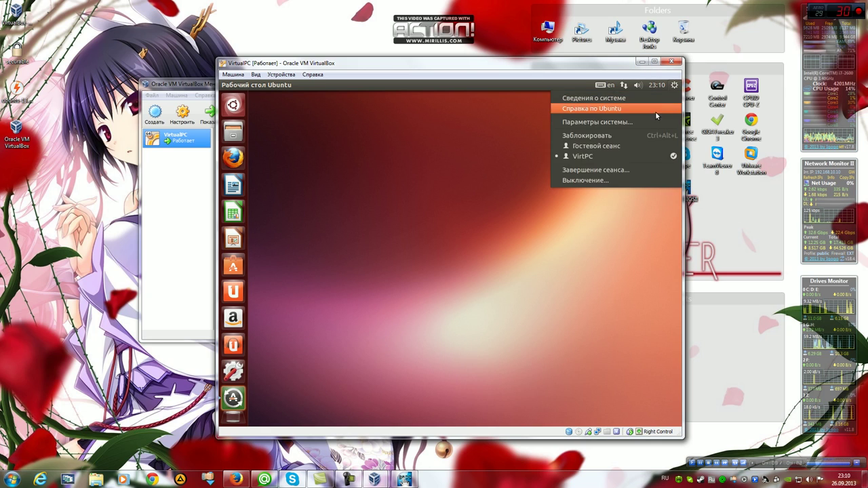
pyautogui.click(601, 182)
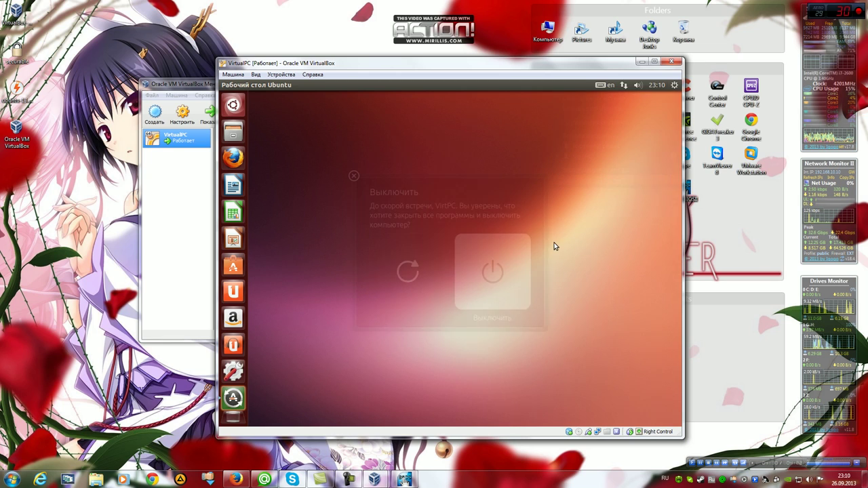